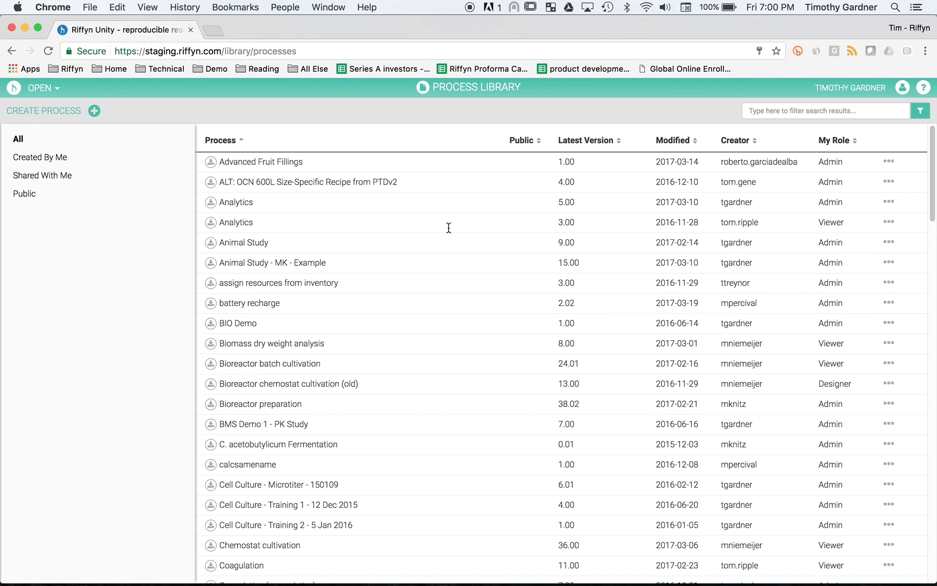
Review who has access to the D1 - Cell Culture process and the roles available for the Riffyn developers team.
mouse_move(394, 307)
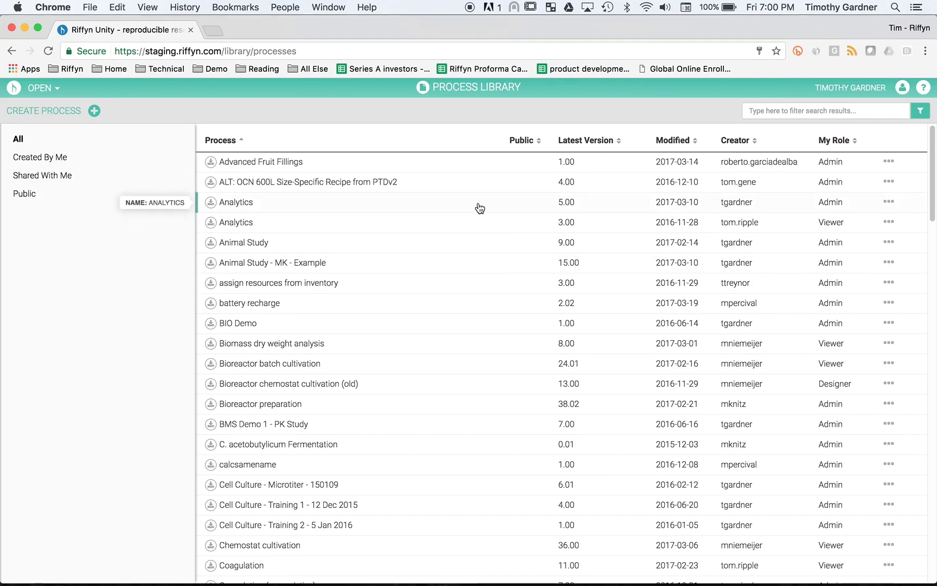
scroll(381, 347, down, 8)
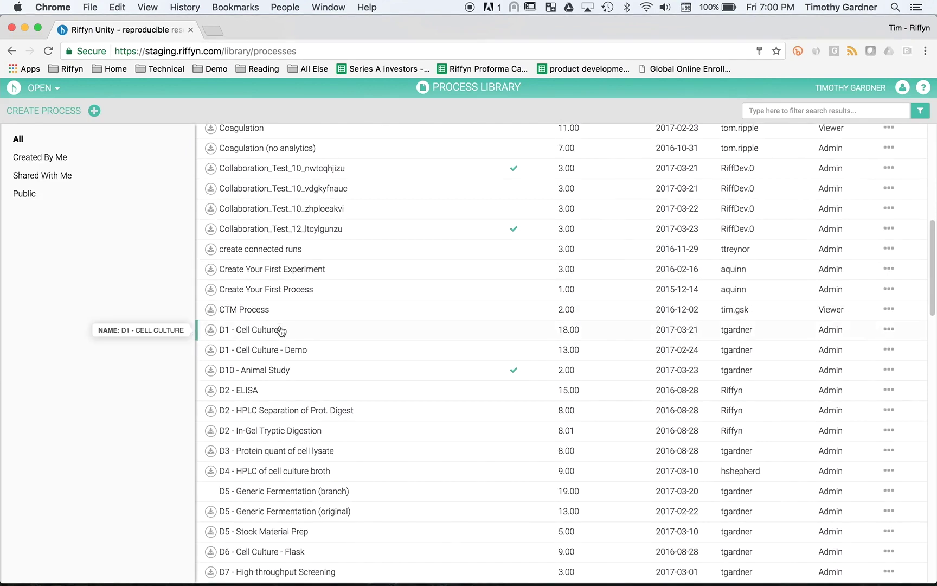
right_click(278, 331)
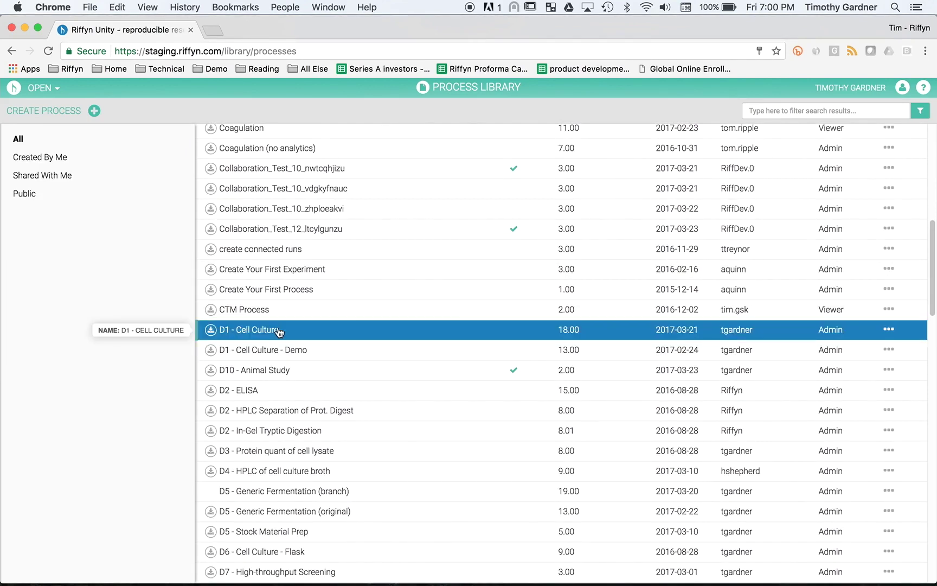
click(324, 421)
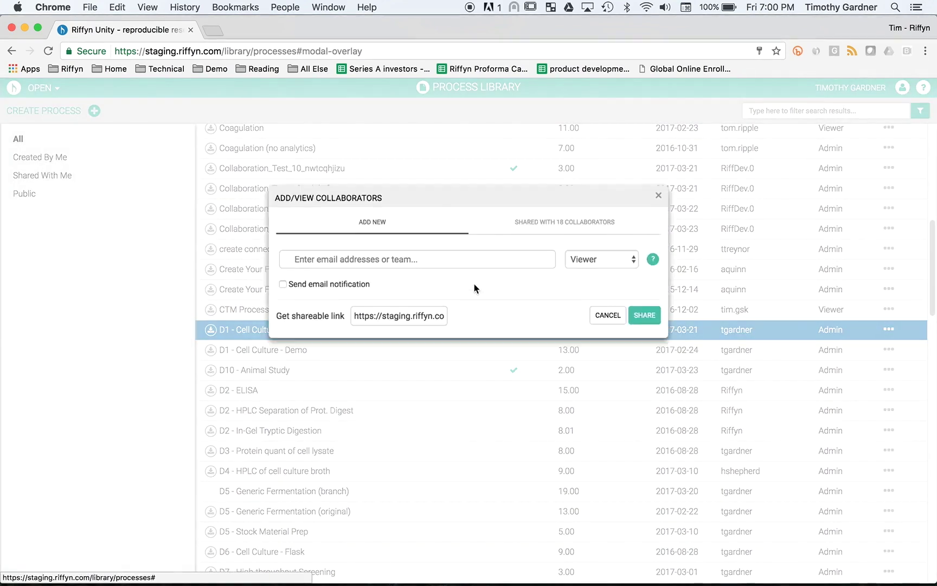
click(578, 219)
scroll(449, 293, down, 10)
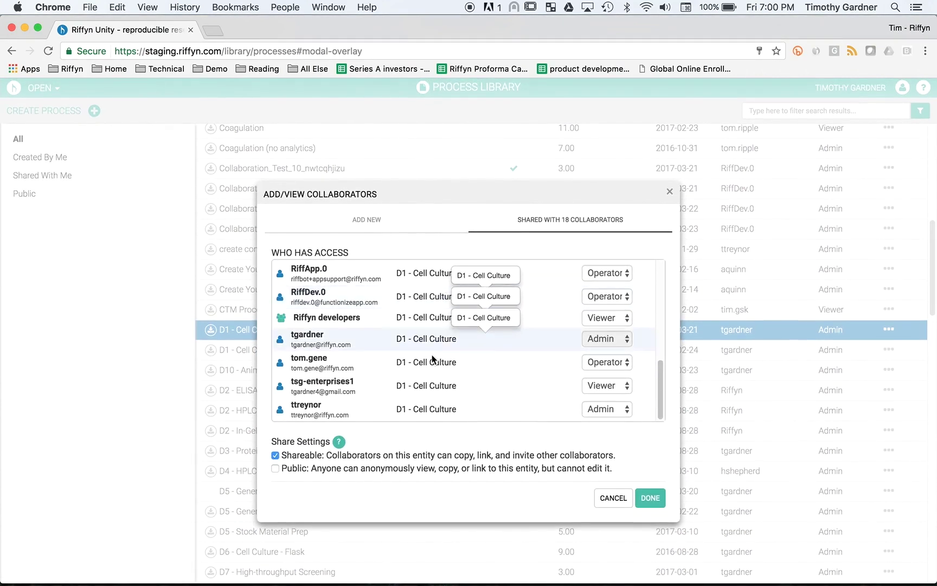
click(613, 319)
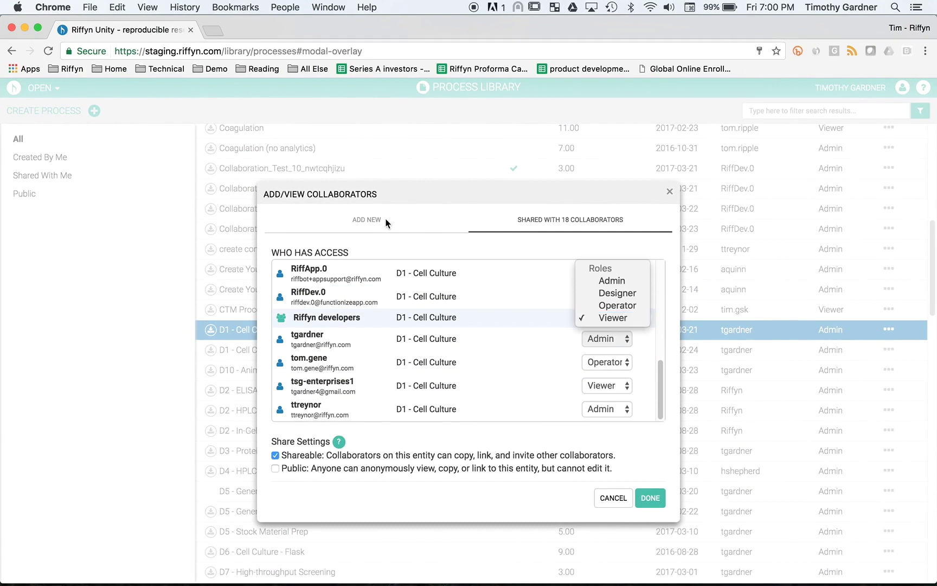
Search for new collaborators matching "riff" and close the collaborator dialog without sharing the process.
click(356, 222)
click(356, 223)
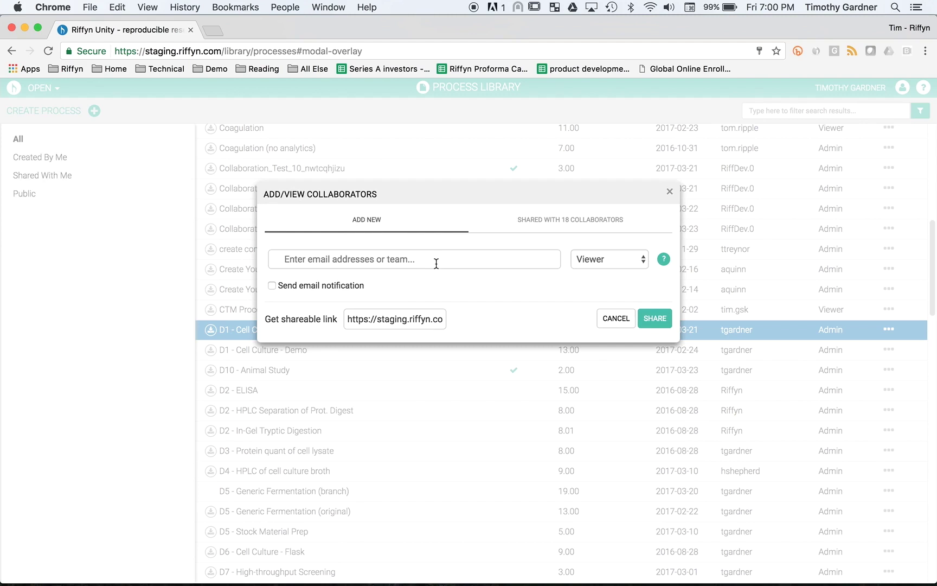
text(riff)
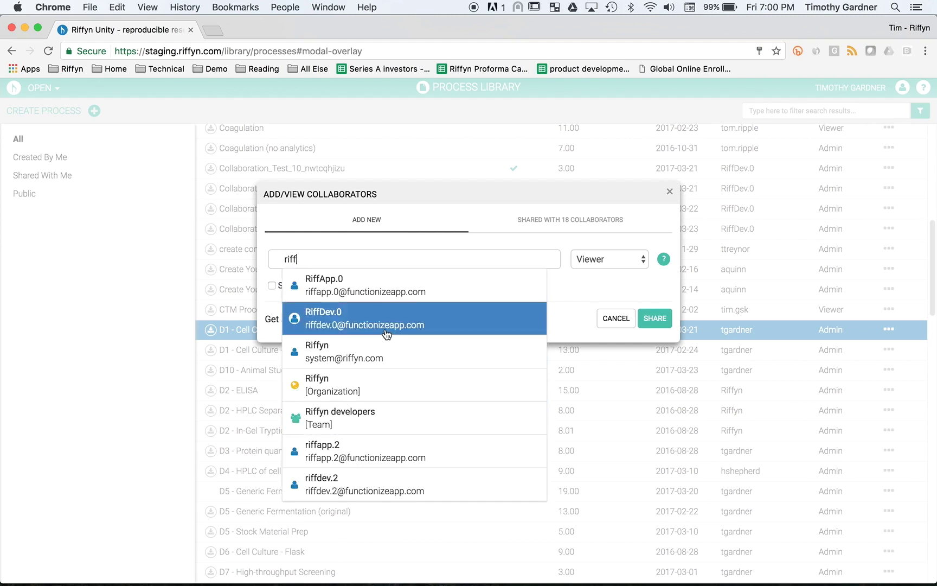
click(594, 289)
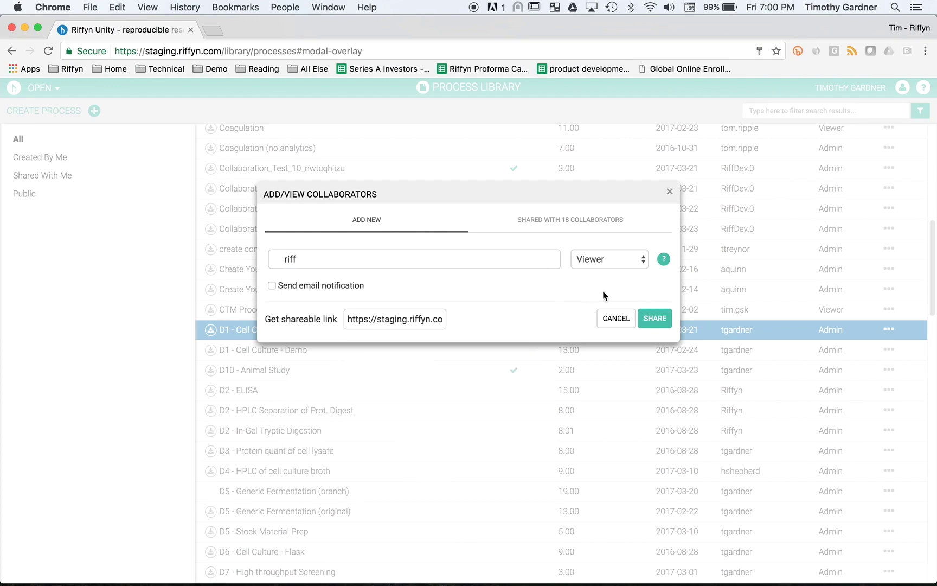
click(670, 192)
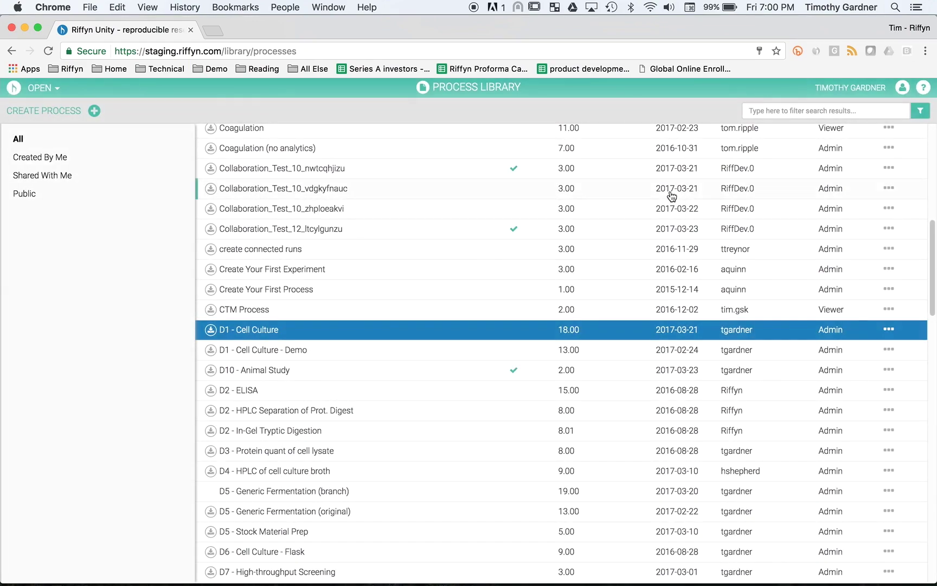
Open the D10 - Animal Study process from the process library.
scroll(397, 244, down, 3)
scroll(400, 302, up, 6)
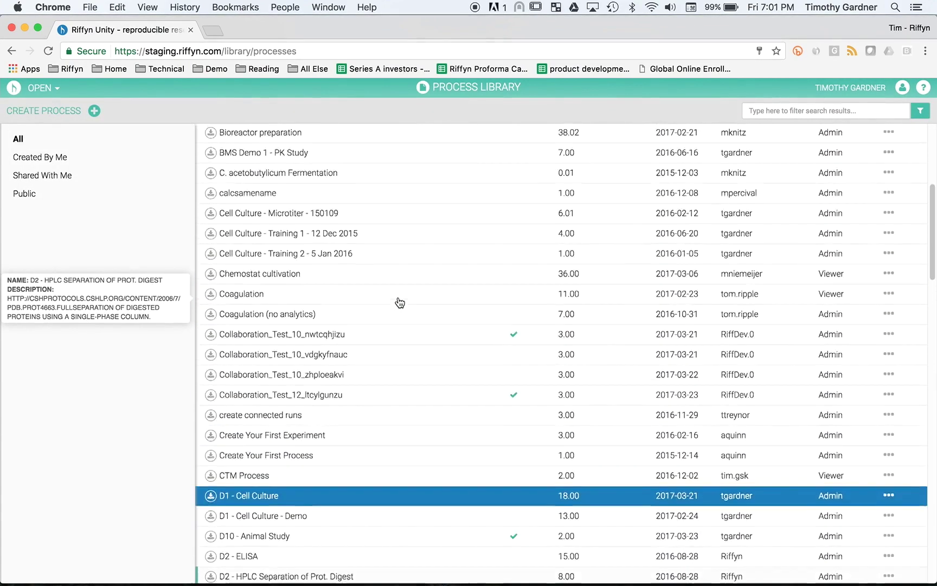
scroll(400, 302, up, 5)
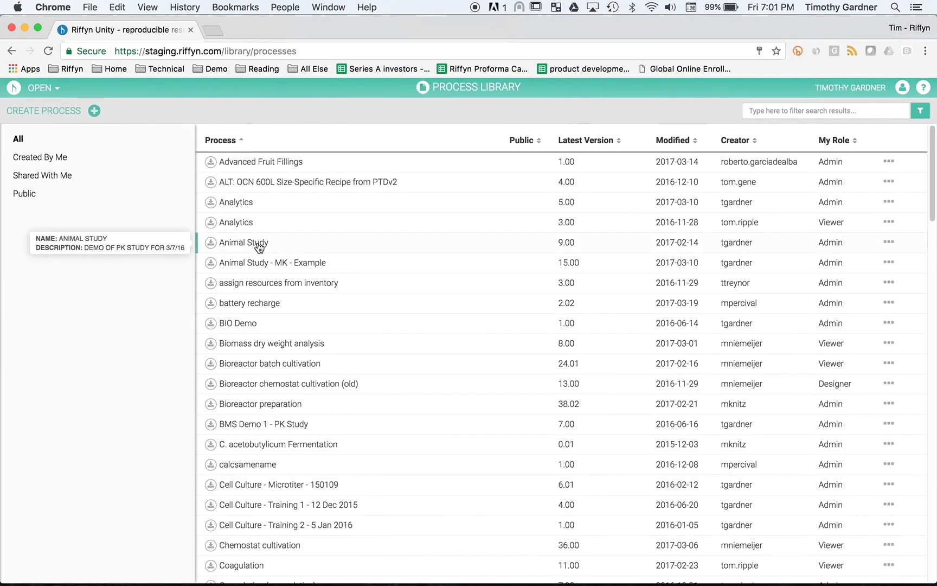
scroll(259, 248, down, 10)
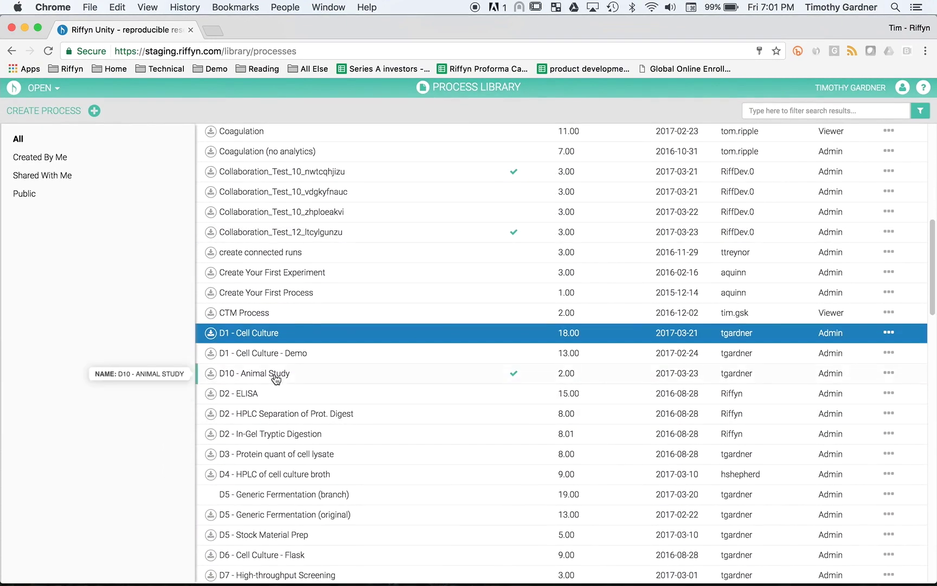
click(276, 378)
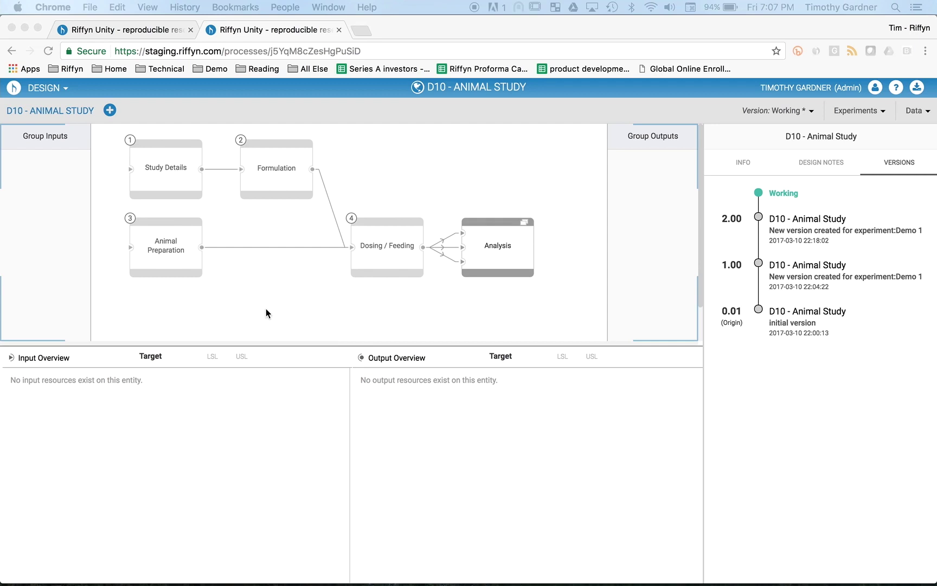
Examine the contents of the Analysis group and the inputs and outputs of the Formulation step.
click(524, 223)
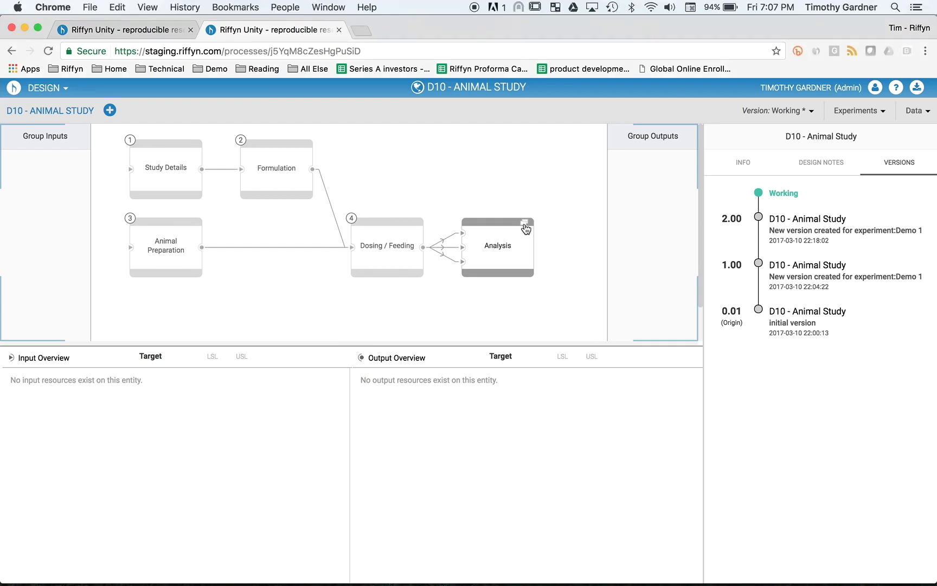
click(54, 110)
click(271, 173)
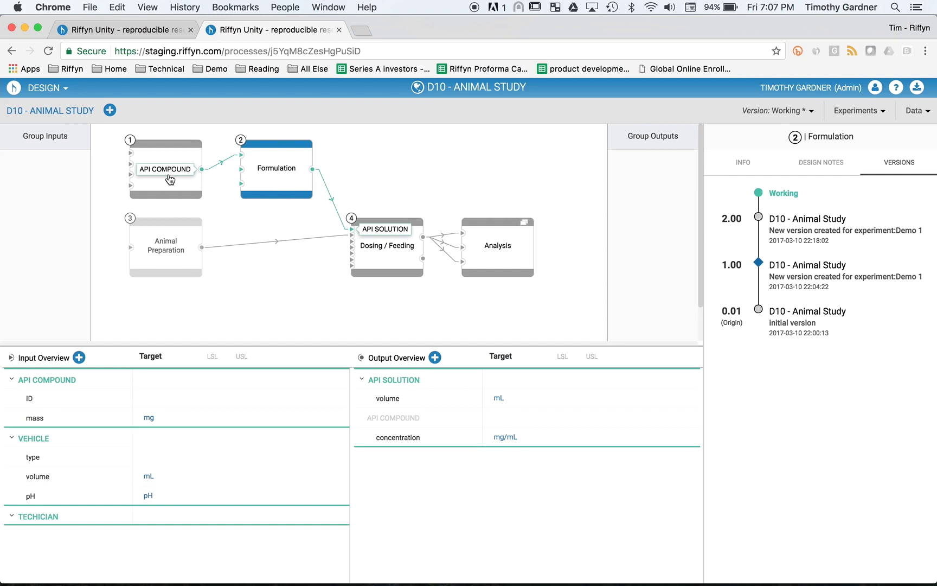
mouse_move(61, 524)
mouse_move(431, 407)
Add a step named Something that receives the Animal output of the Dosing / Feeding step.
click(424, 242)
click(477, 342)
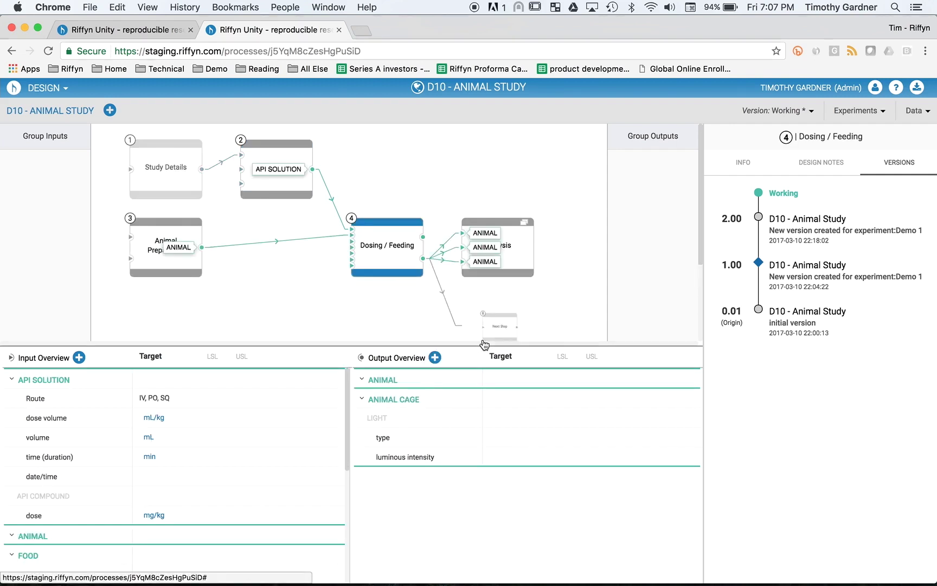
text(Something)
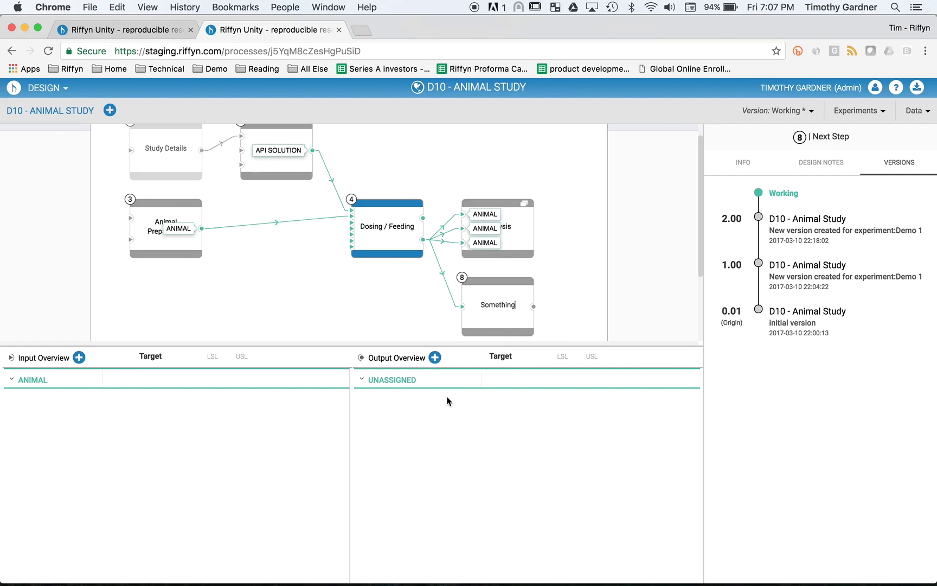
Find trans-hex-3-enoic acid with the search "hex" and add it as an output of the Something step.
click(434, 358)
text(hex)
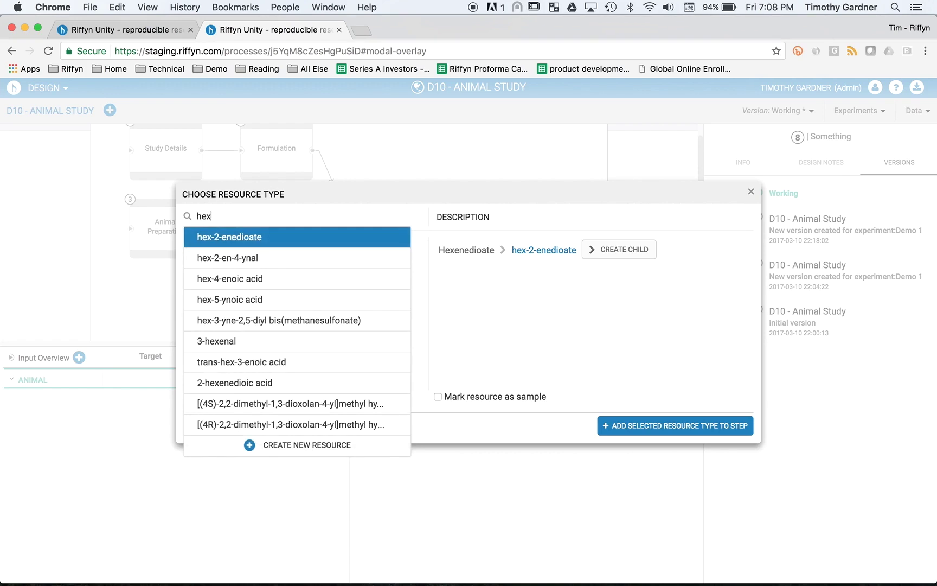
click(291, 281)
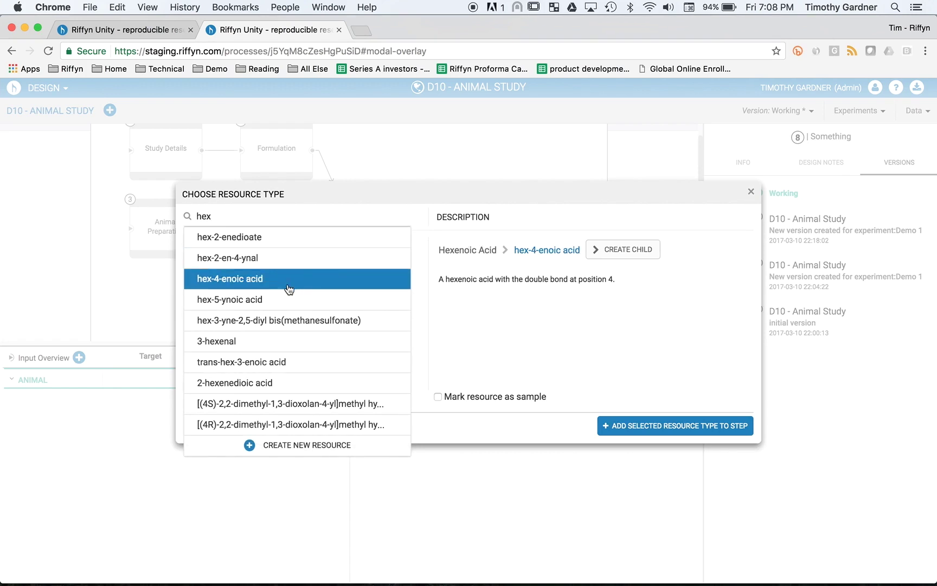
click(287, 362)
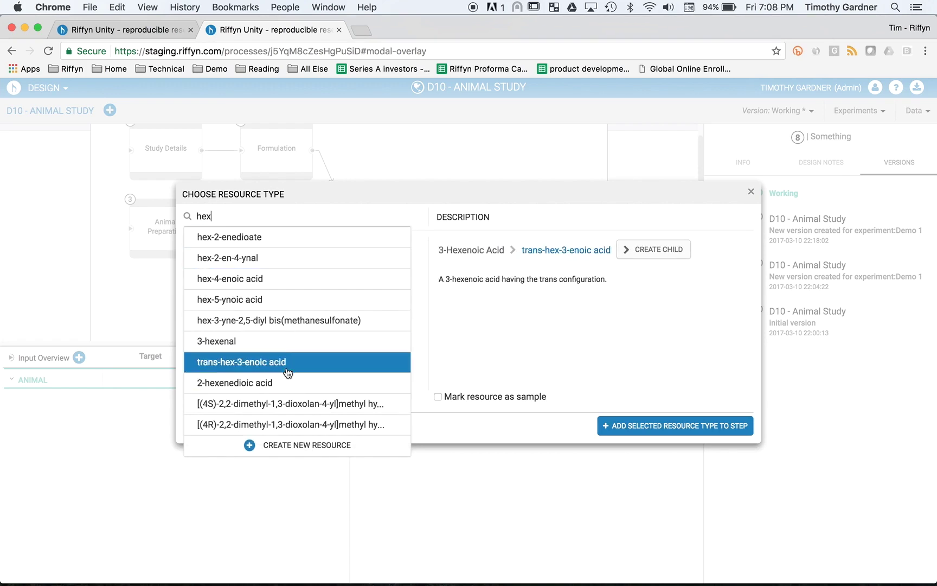
click(288, 361)
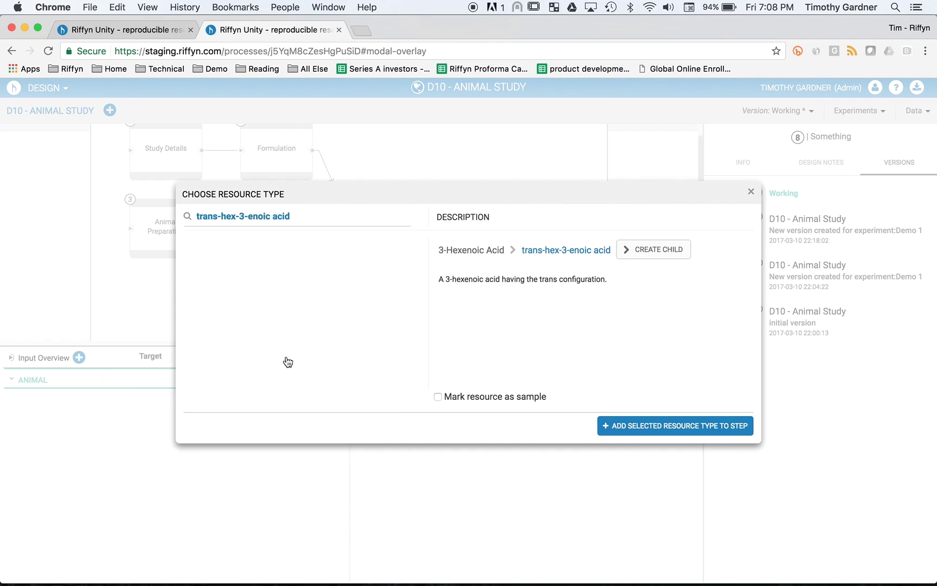
click(697, 434)
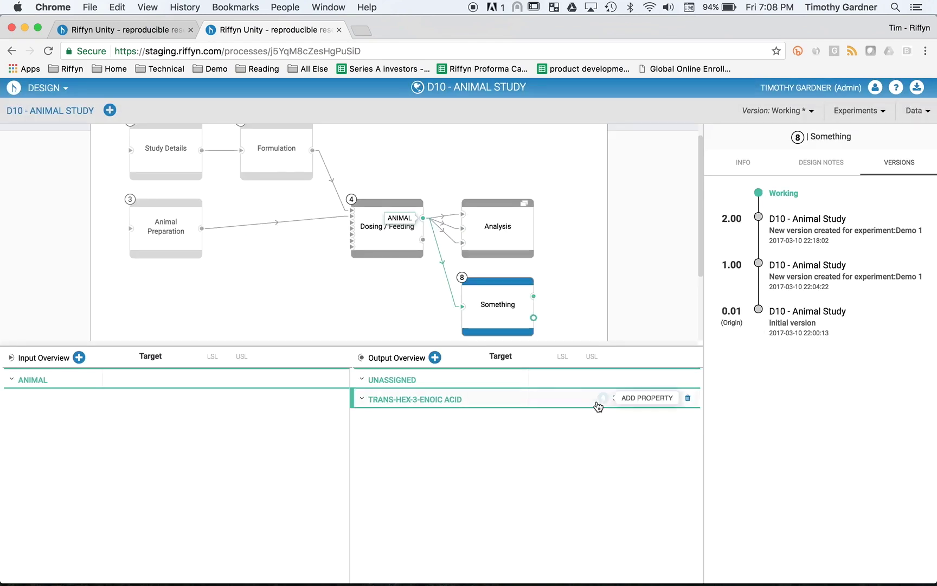
Add a concentration property with the unit g/dL to the trans-hex-3-enoic acid output.
click(599, 399)
text(con)
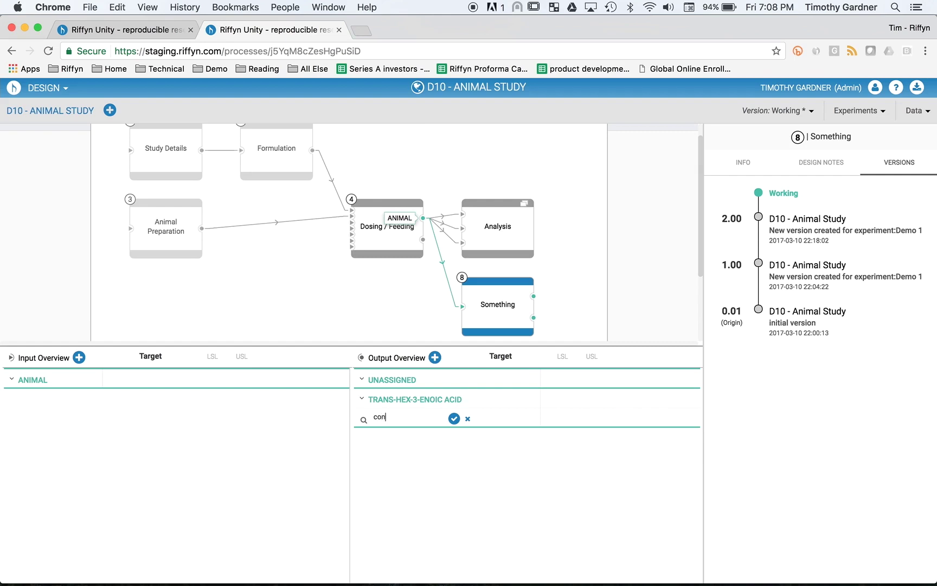
key(Down)
key(Return)
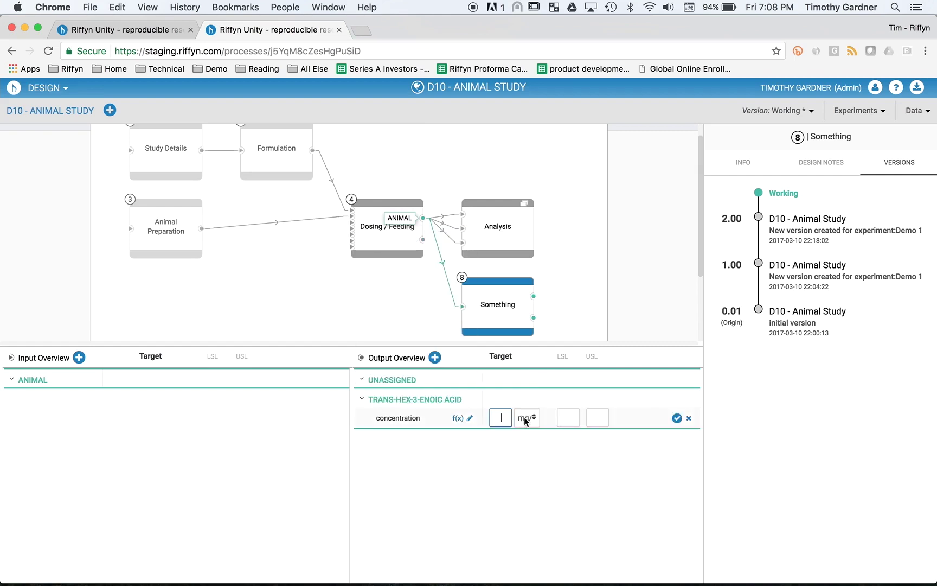
click(526, 417)
click(549, 284)
click(568, 417)
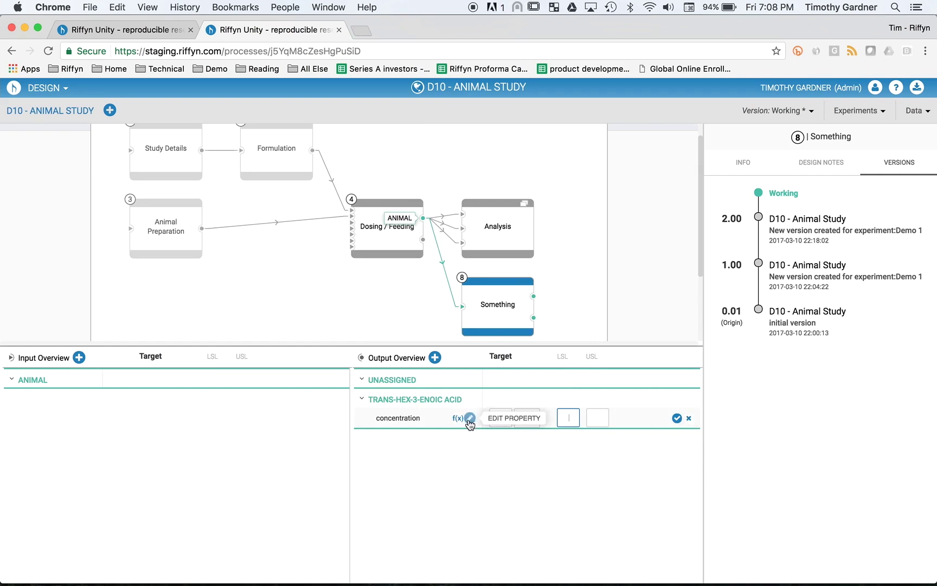
View the calculated formula options of the concentration property, close them without a formula, and save the property.
click(467, 419)
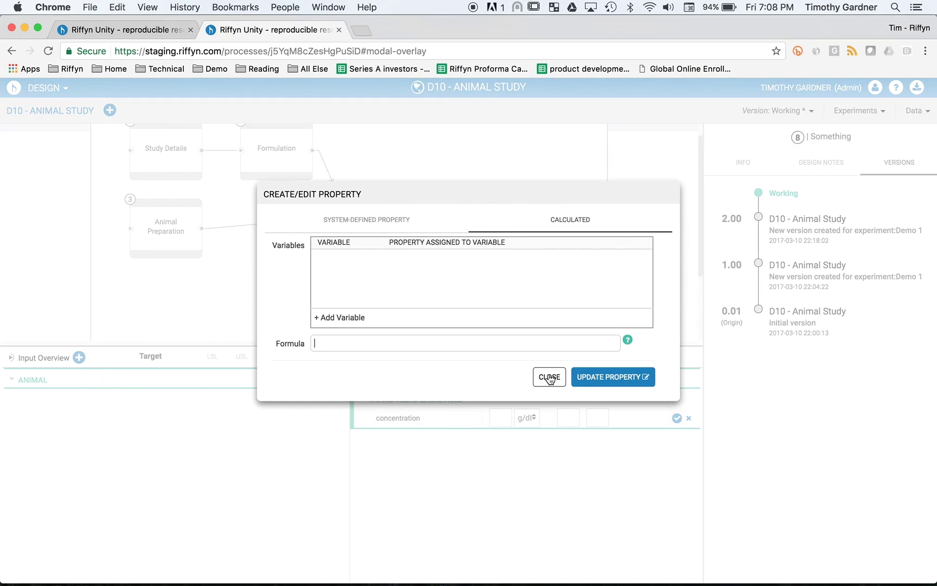
click(549, 377)
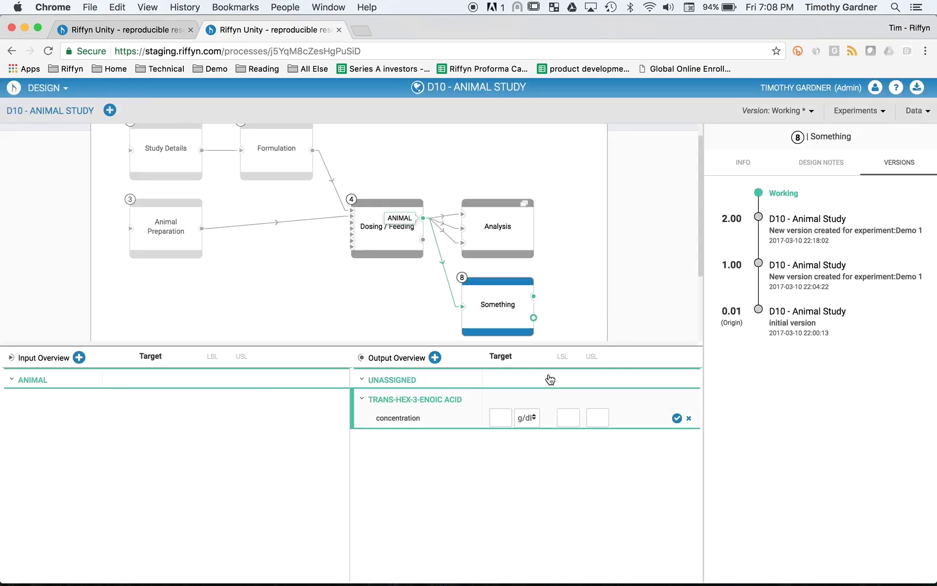
click(676, 417)
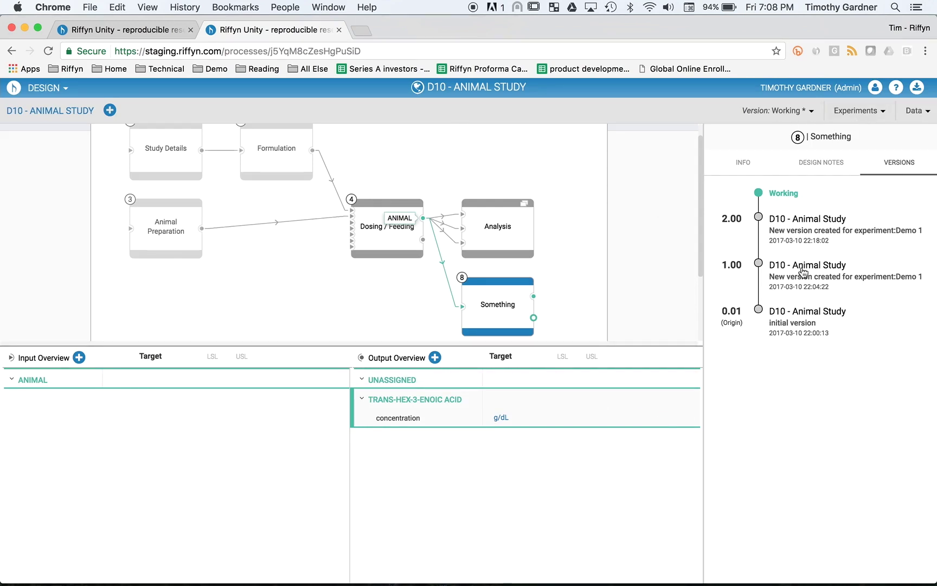
View versions 2.00, 1.00 and 0.01 of the D10 - Animal Study process and return to the Working version.
click(808, 240)
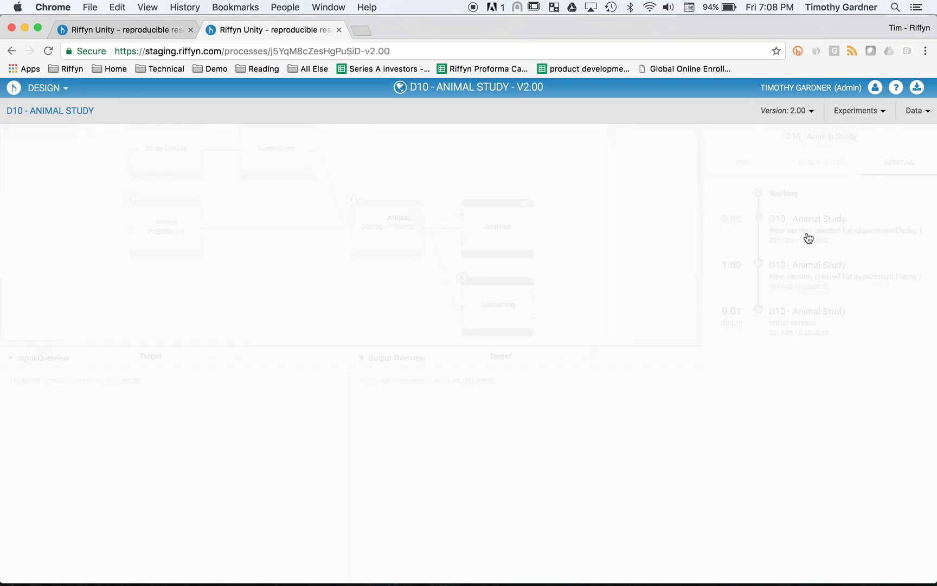
click(812, 274)
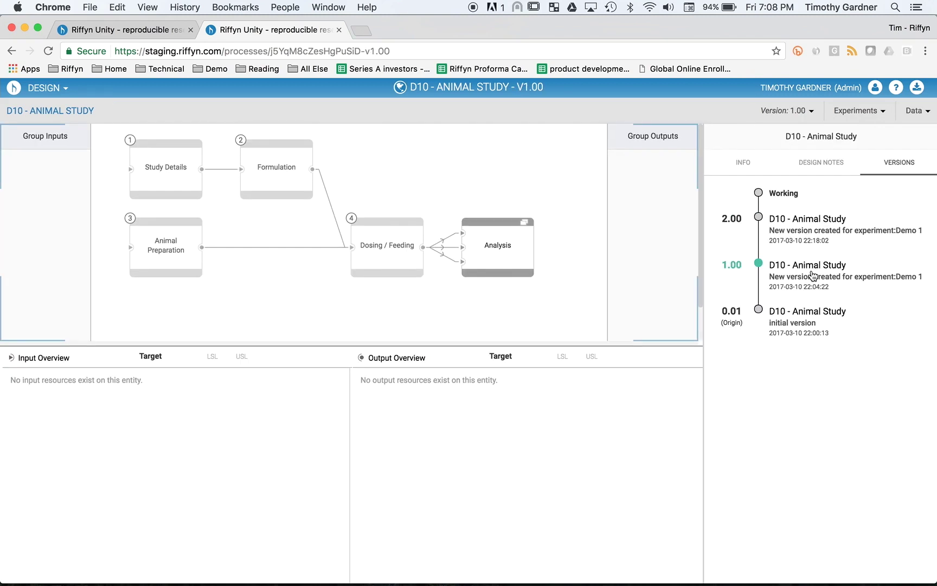
click(806, 325)
click(787, 194)
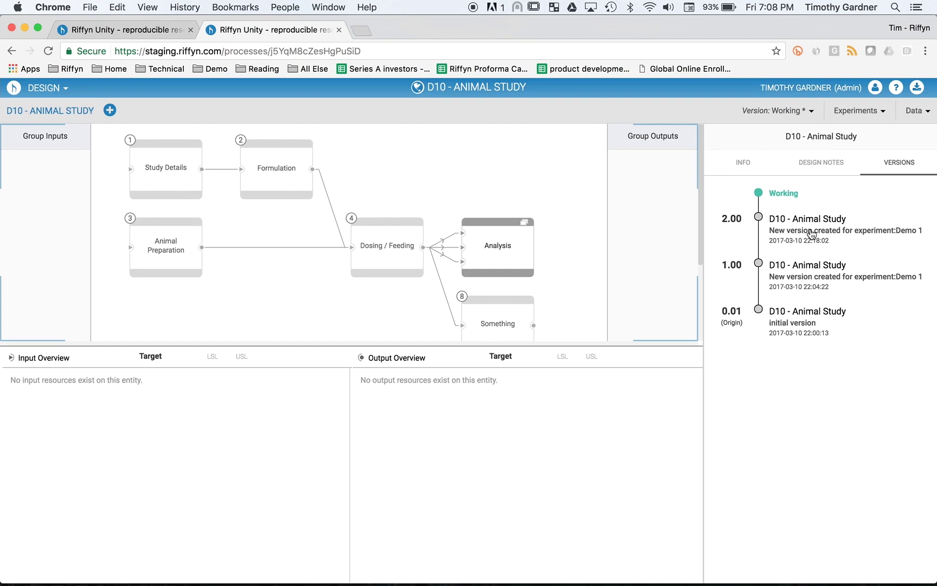
Delete the Something step from the working process design.
right_click(512, 318)
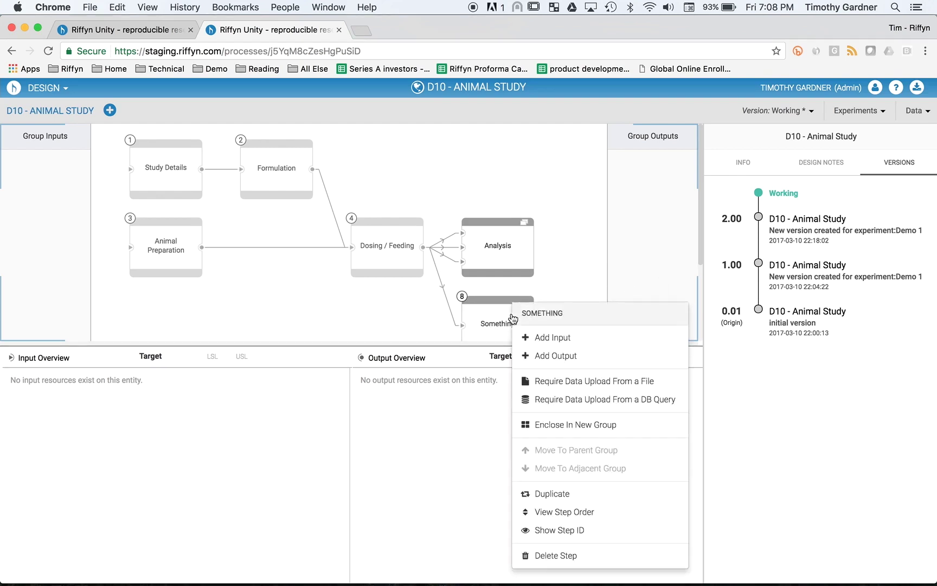
click(552, 559)
click(567, 232)
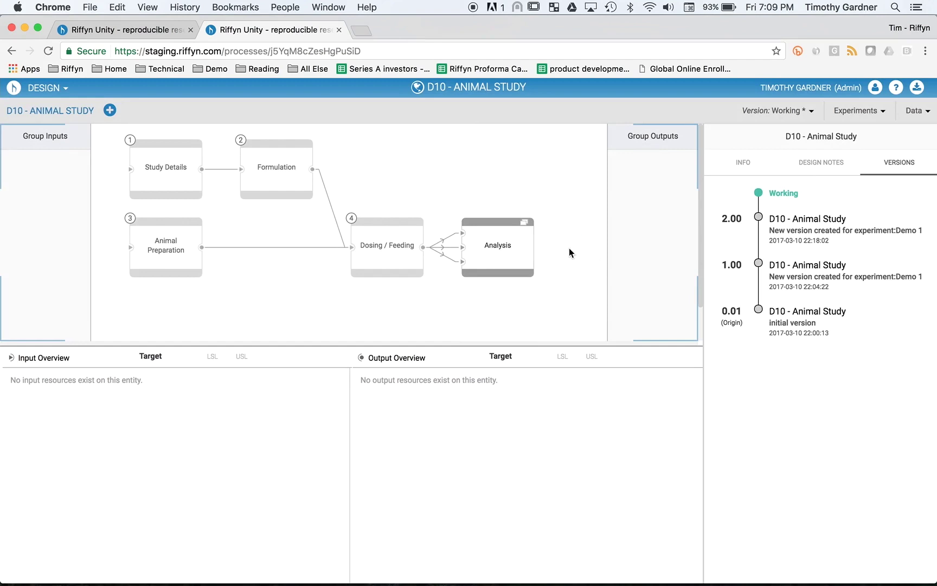
View the procedure of the Dosing / Feeding step and play the video for its first task.
click(404, 233)
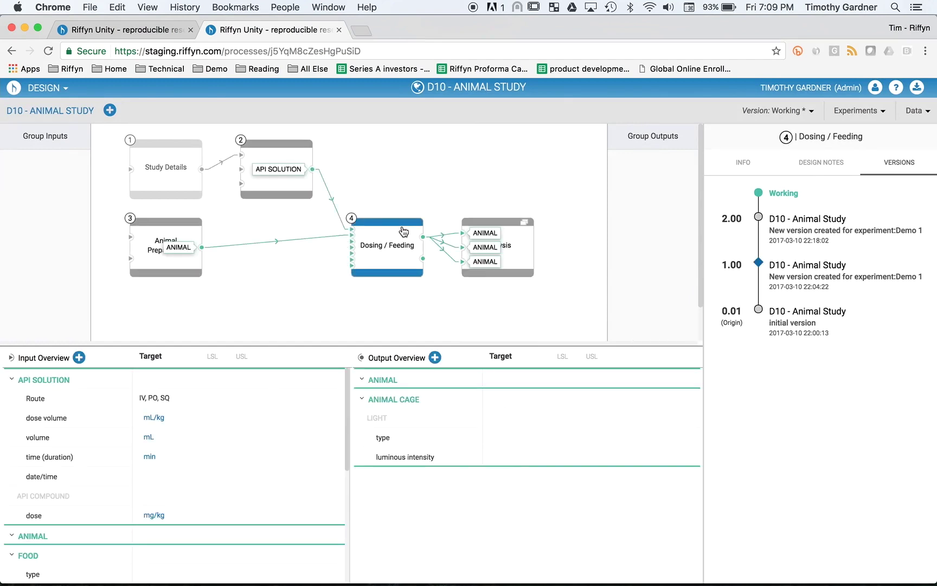
click(743, 163)
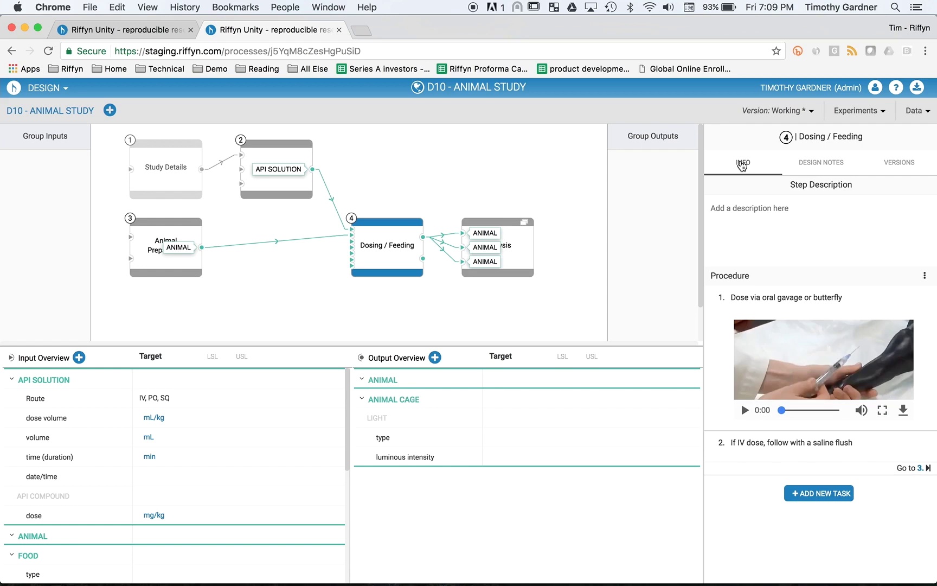
click(744, 410)
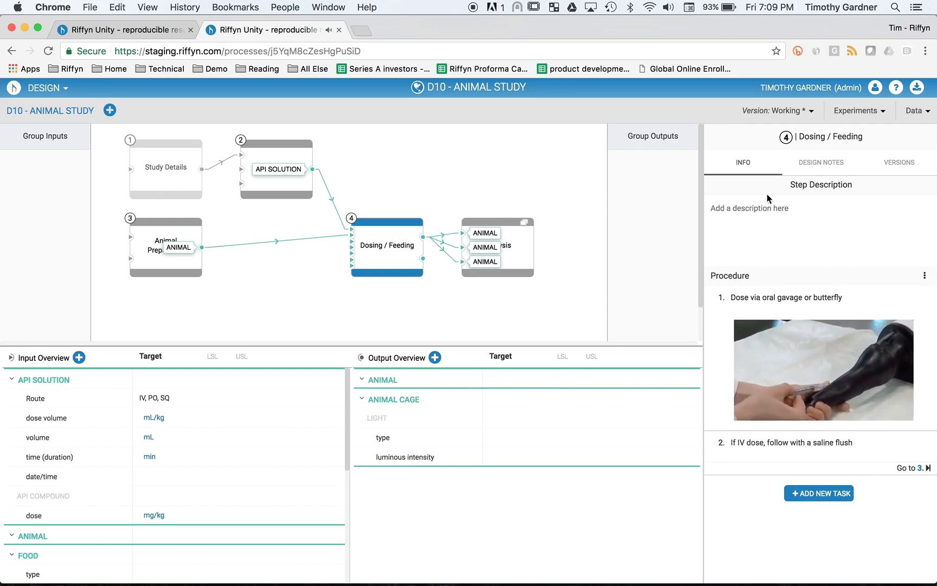
Open the Demo 1 experiment of the process and look through the recorded inputs of its Study Details run.
click(877, 112)
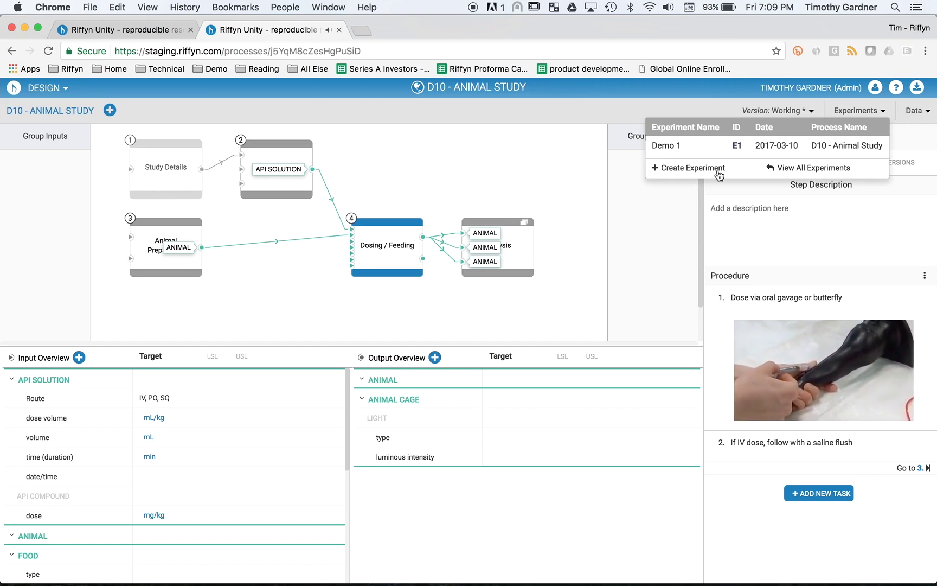
click(683, 146)
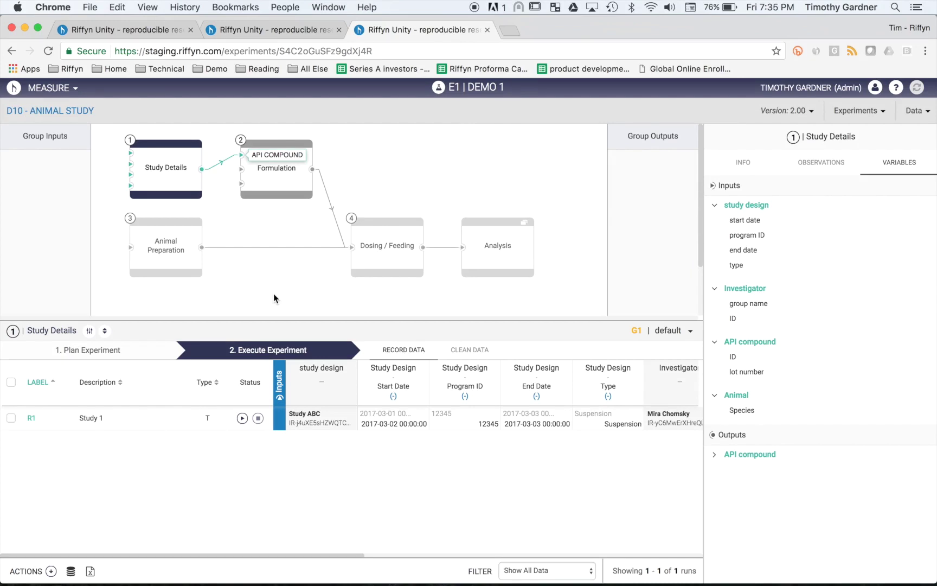
scroll(361, 452, right, 5)
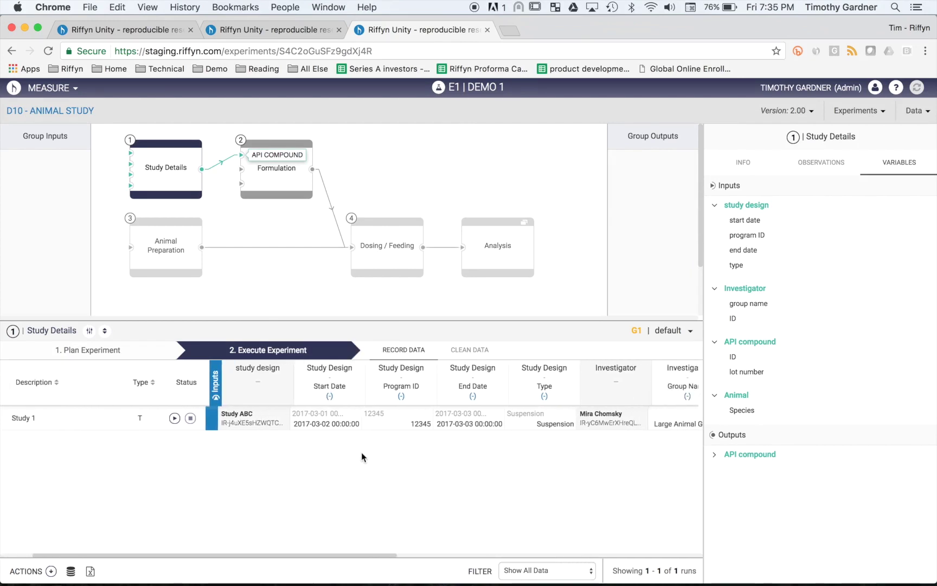
scroll(361, 452, right, 3)
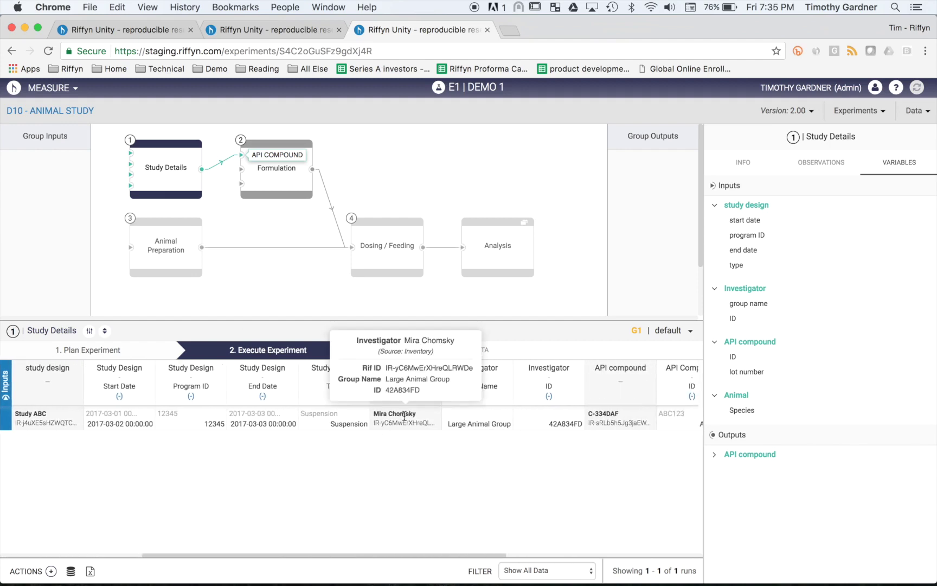
mouse_move(644, 422)
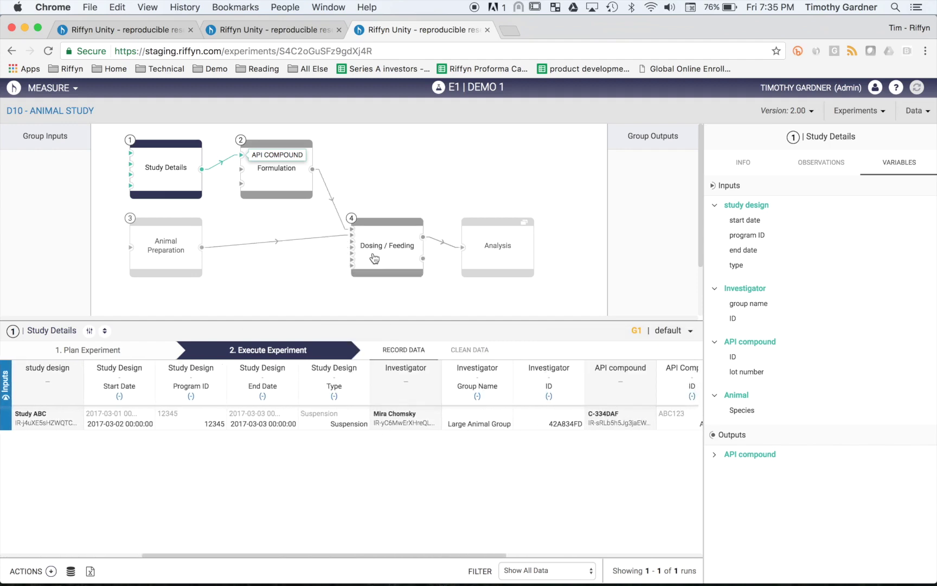
View the recorded runs of the Animal Preparation and Formulation steps.
click(166, 246)
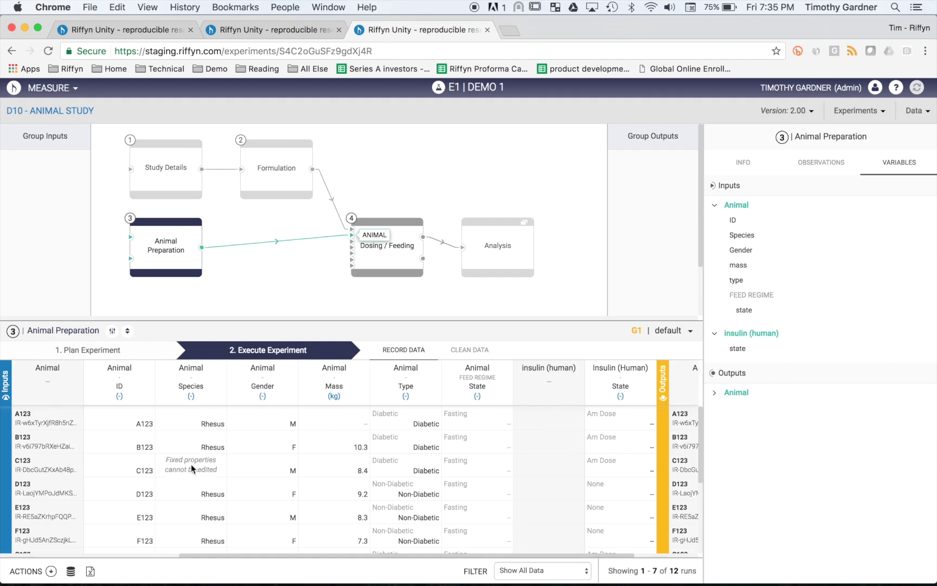
scroll(191, 464, left, 8)
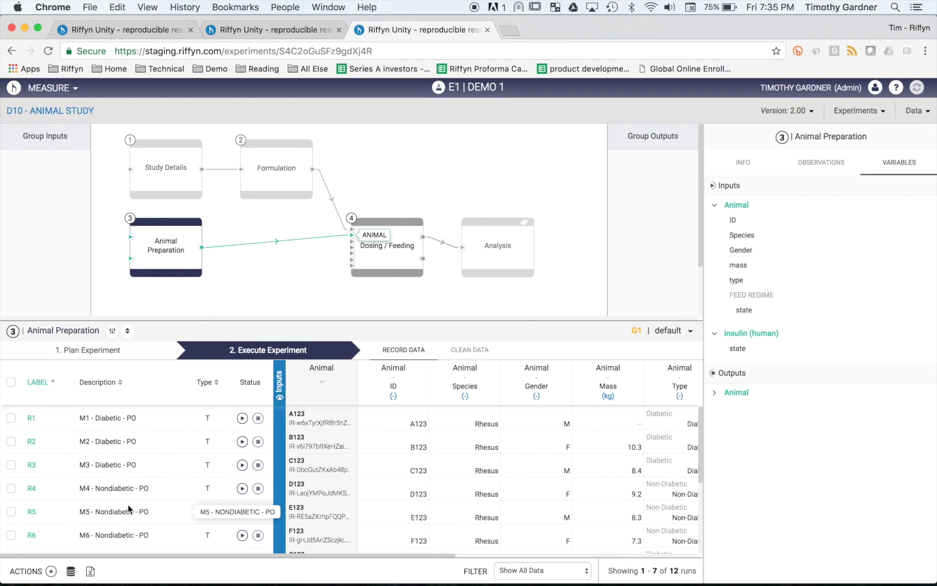
click(278, 175)
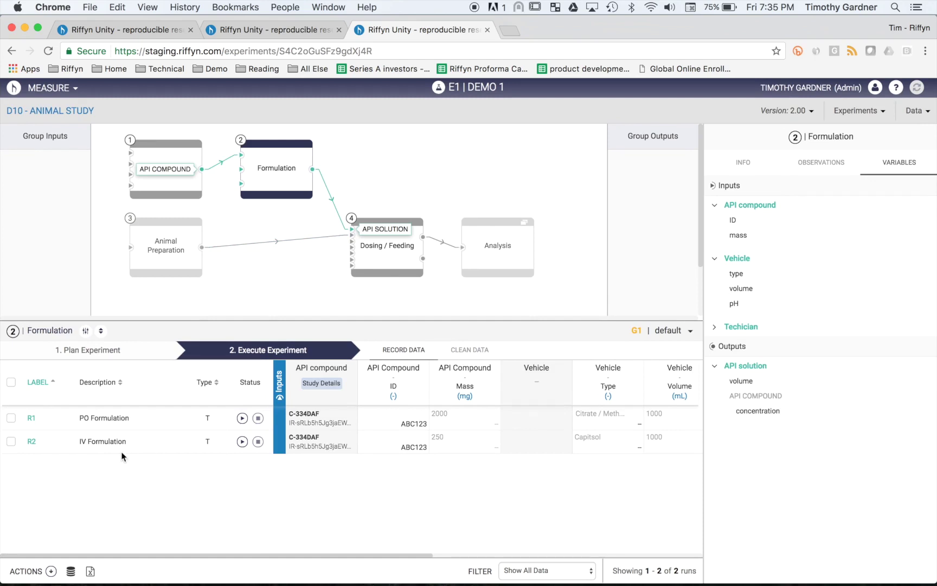
In experiment planning, show the run flow between Formulation and Dosing / Feeding and select the PO Formulation run to examine its connected runs.
click(96, 348)
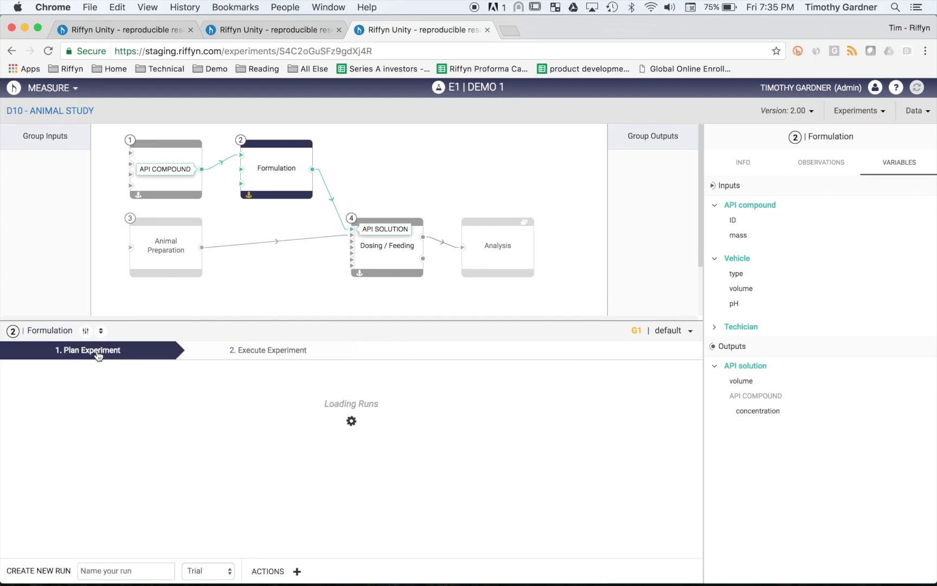
click(360, 273)
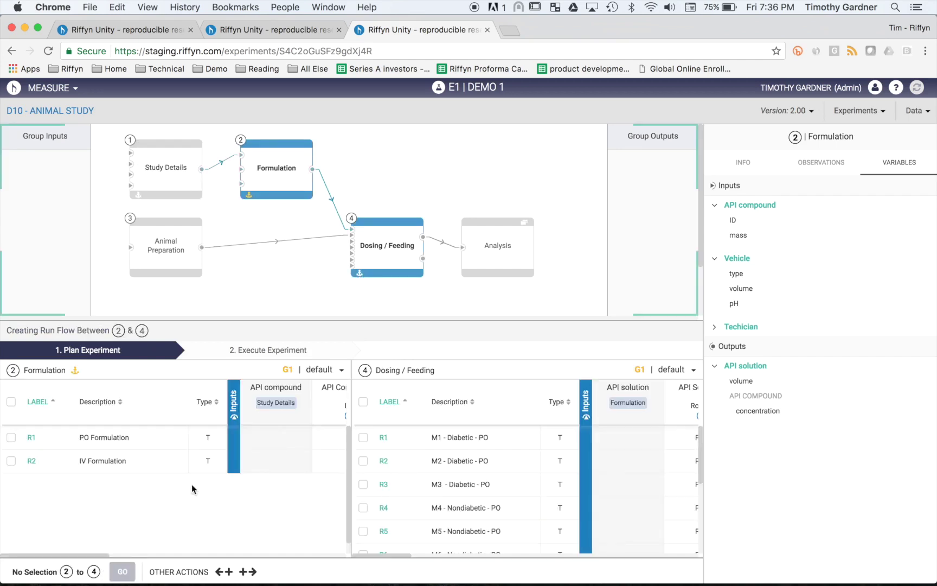
click(11, 438)
scroll(562, 502, down, 2)
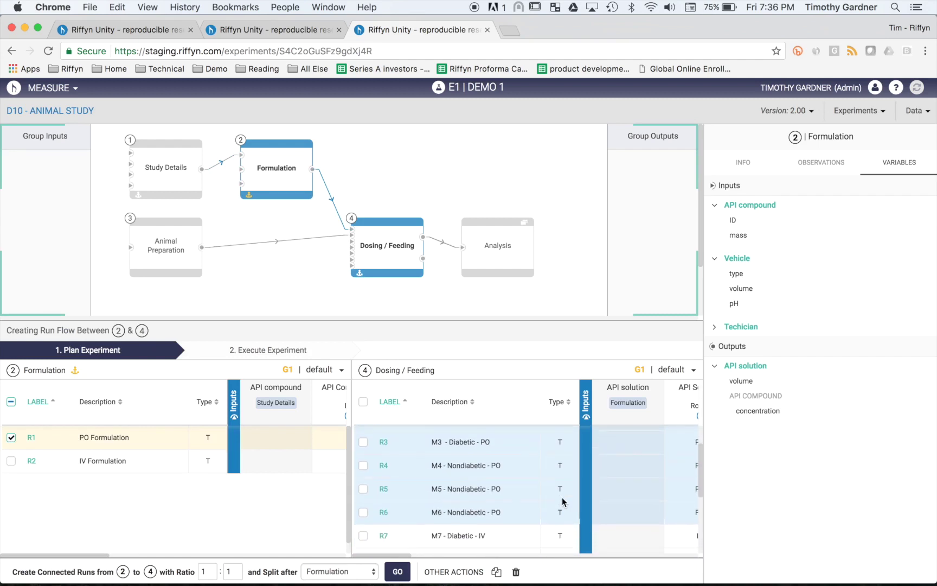
scroll(562, 501, up, 3)
scroll(563, 501, down, 2)
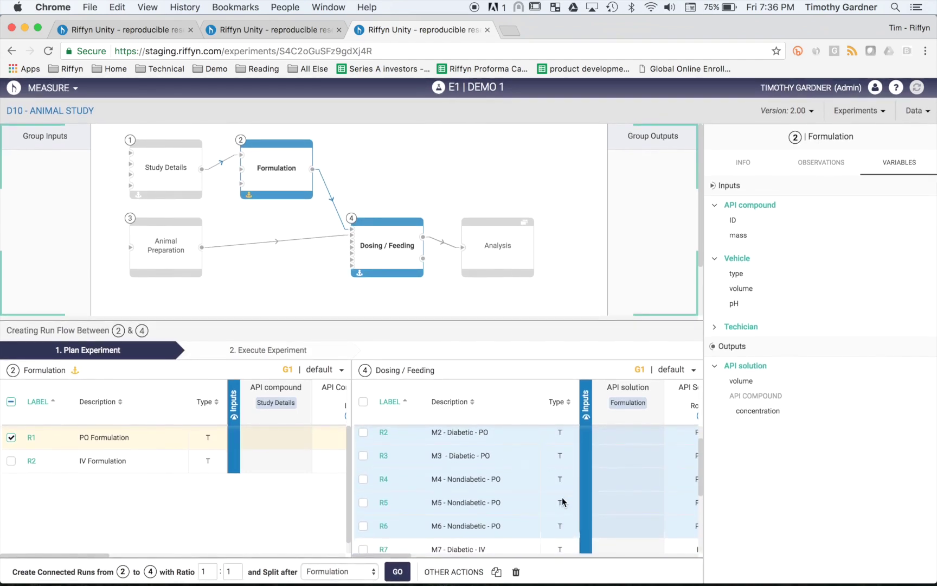
scroll(563, 501, down, 3)
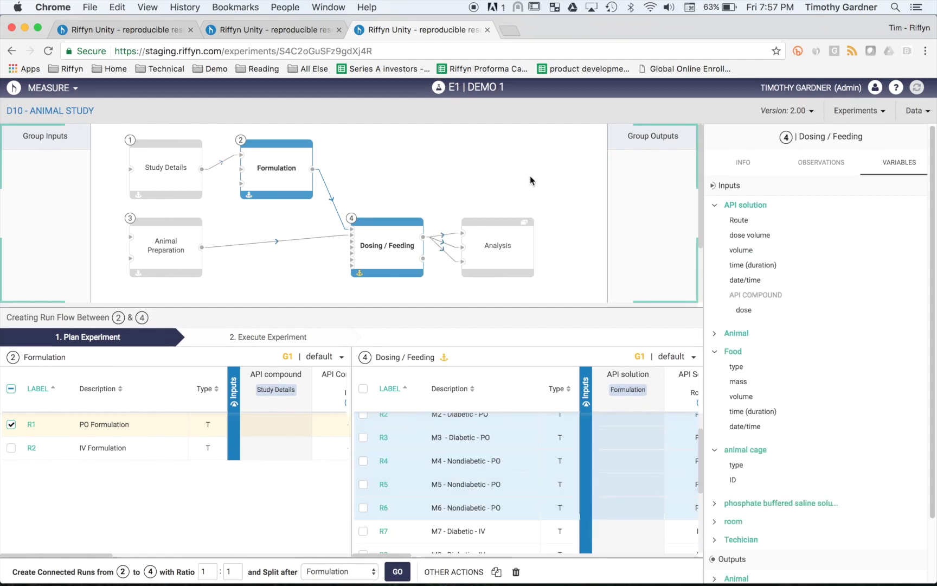
Open the Blood Sample step inside the Analysis group and switch it to experiment execution.
click(526, 223)
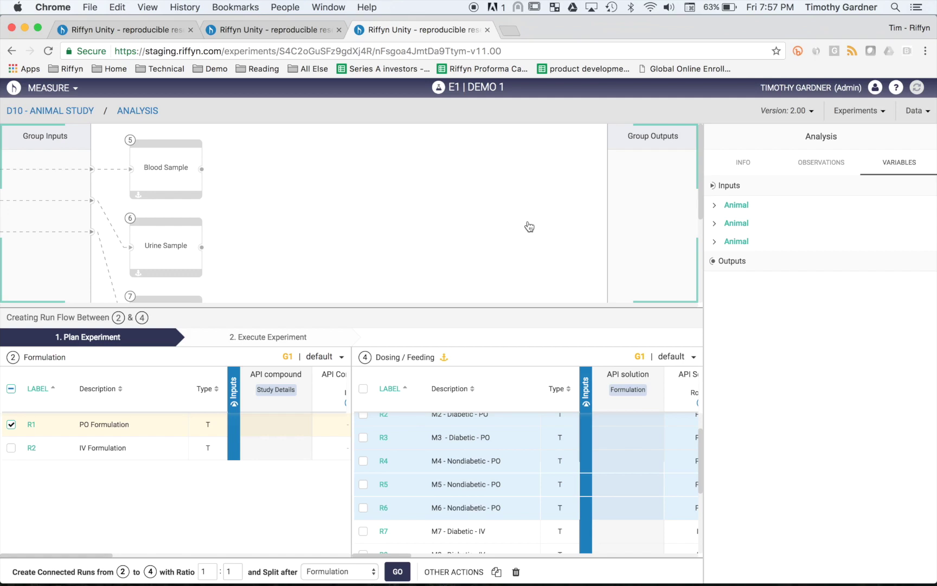
click(185, 185)
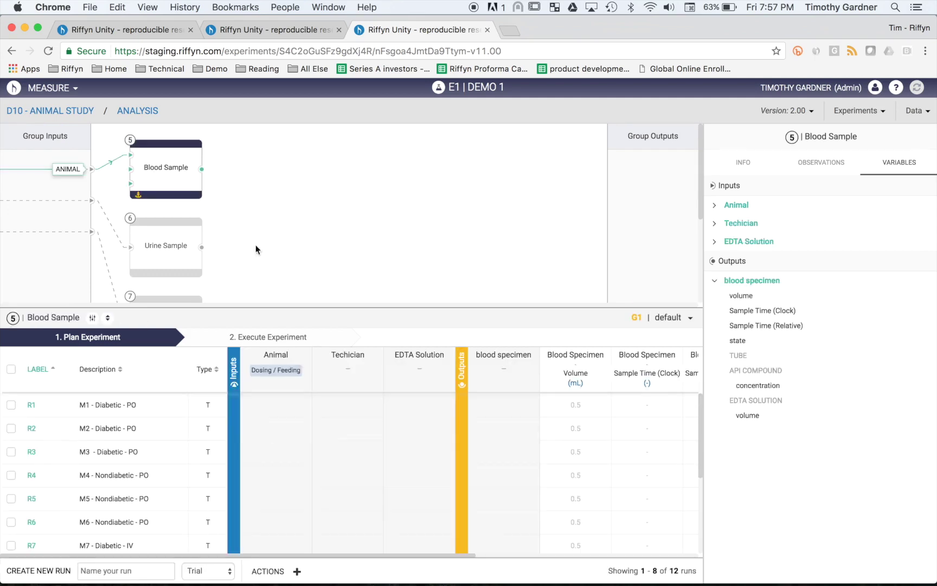
click(304, 339)
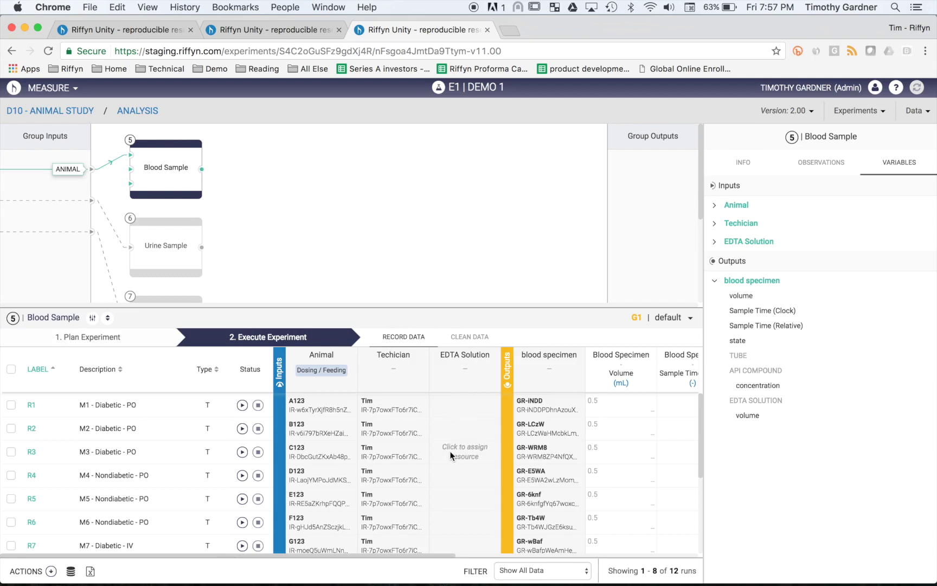
Load Single Compound Report - Animal Study Demo.xlsx into the Blood Sample step and open the PK Analytics Data configuration for editing.
click(90, 571)
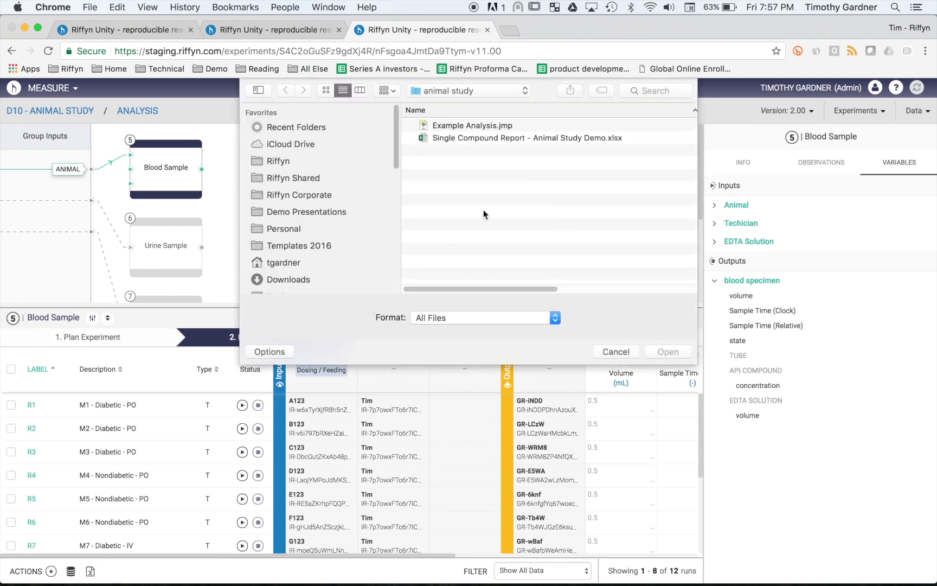
double_click(537, 138)
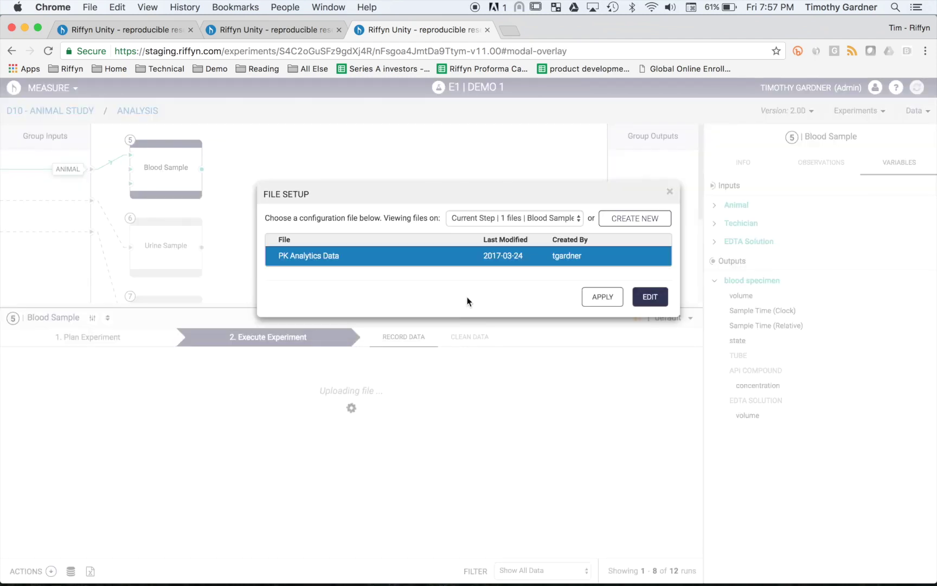
mouse_move(466, 256)
click(645, 301)
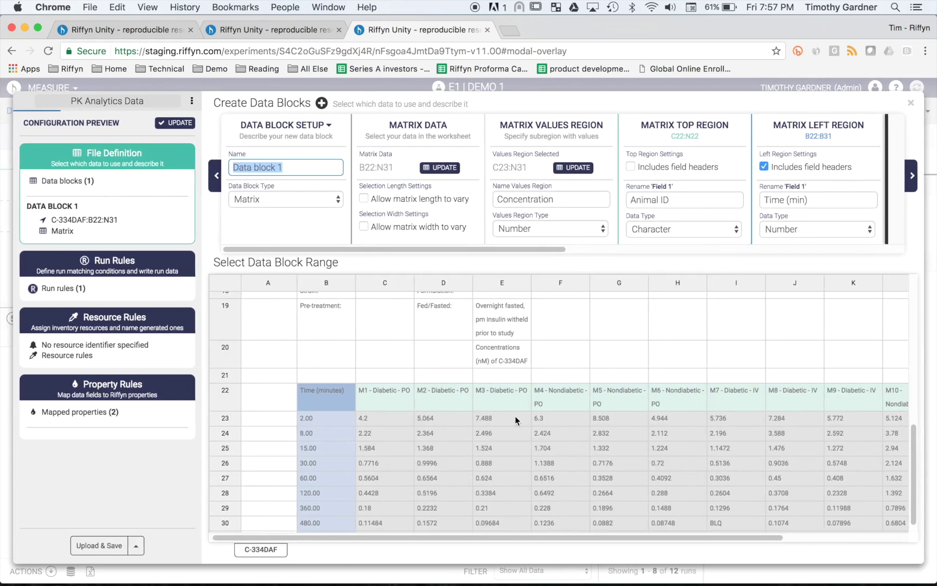
Review the data block and property rules, keep Concentration assigned to the concentration property, and upload and save the file.
scroll(496, 436, down, 1)
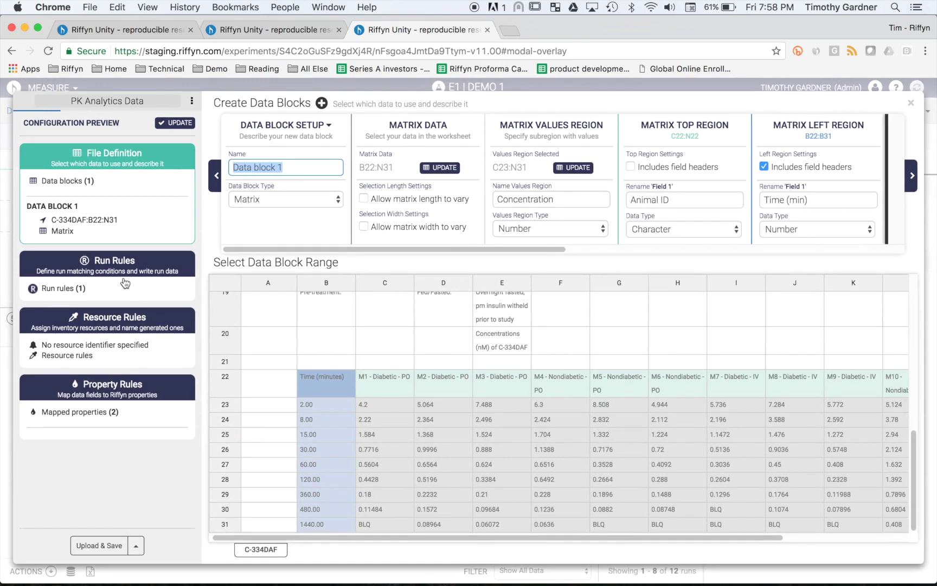
click(131, 413)
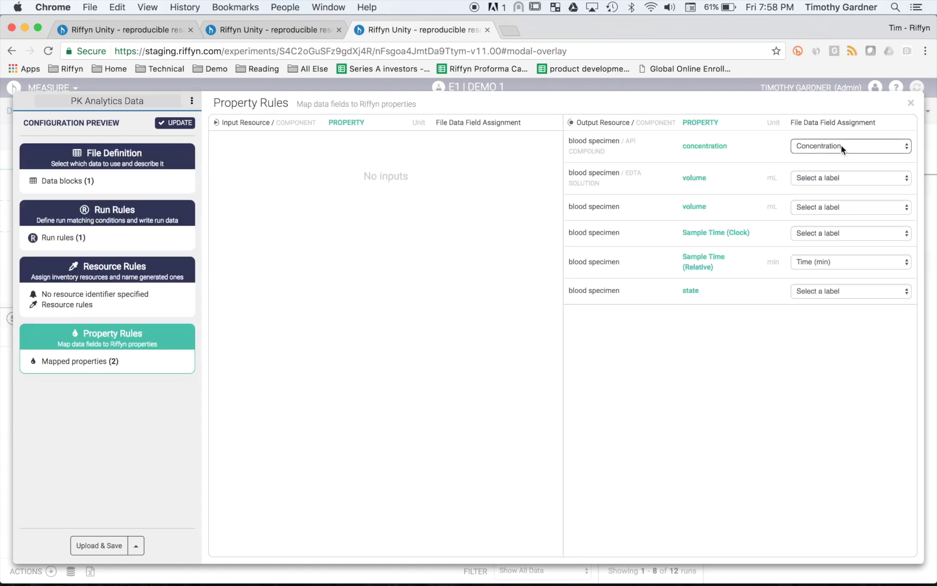
click(842, 146)
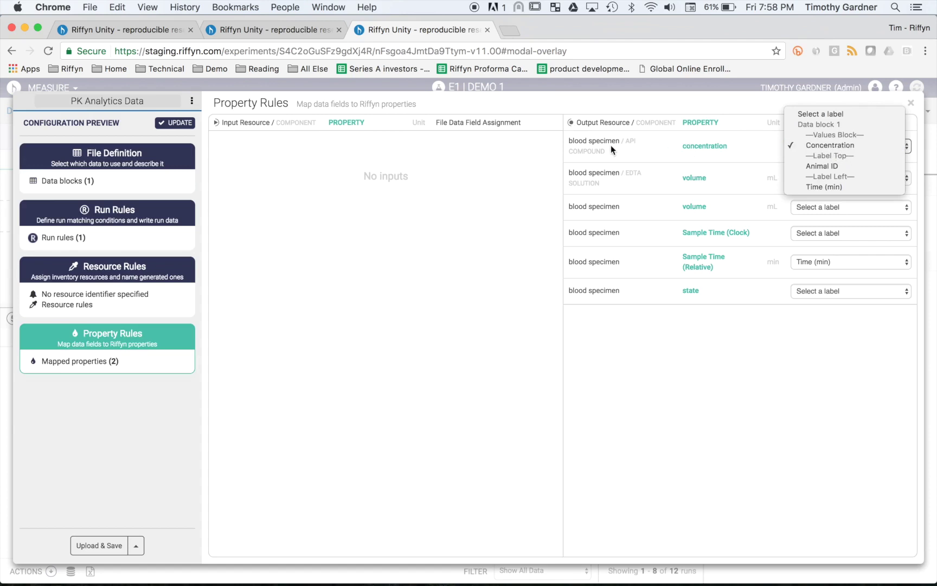
click(488, 380)
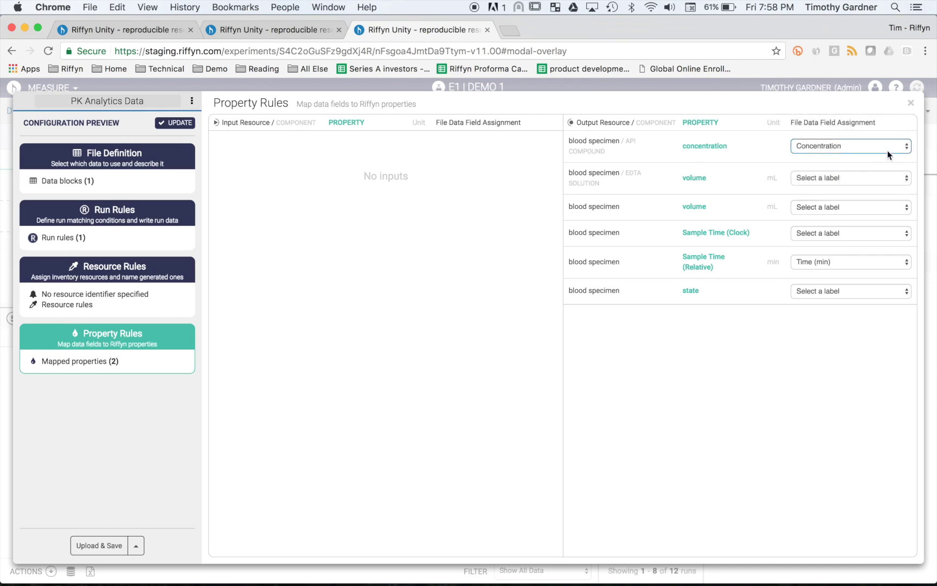
click(118, 546)
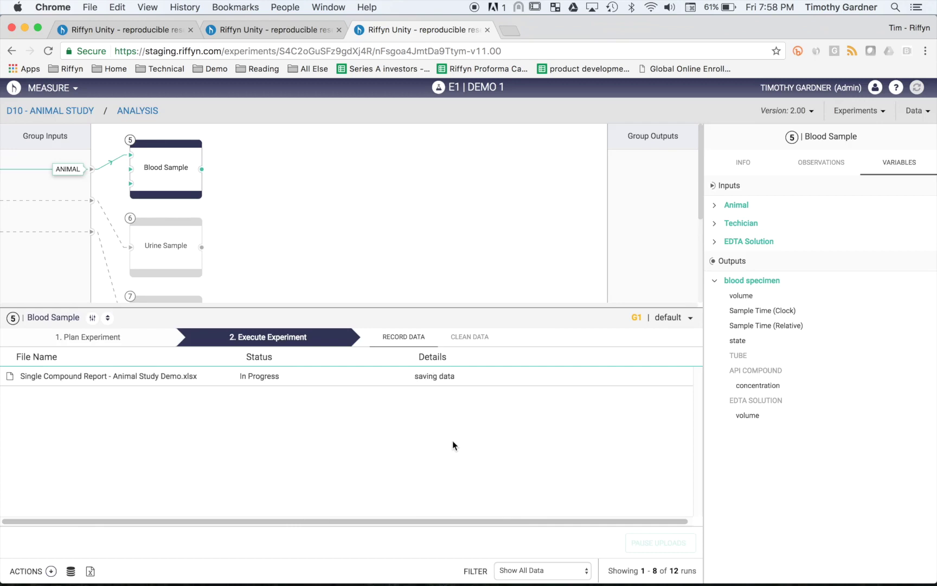
Examine the imported sample time and concentration data of Blood Sample runs R1, R2 and R3, and close the data view.
scroll(453, 440, right, 10)
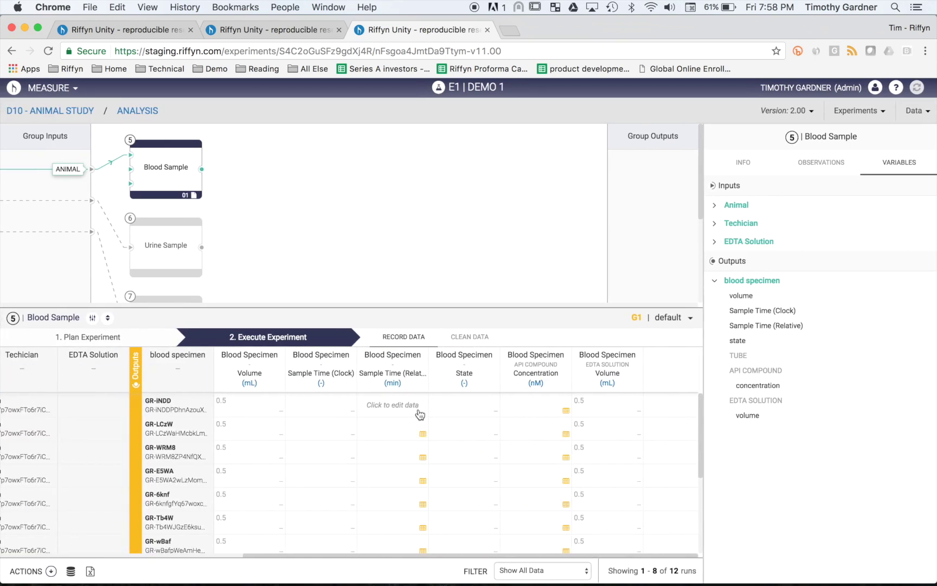
scroll(326, 417, left, 10)
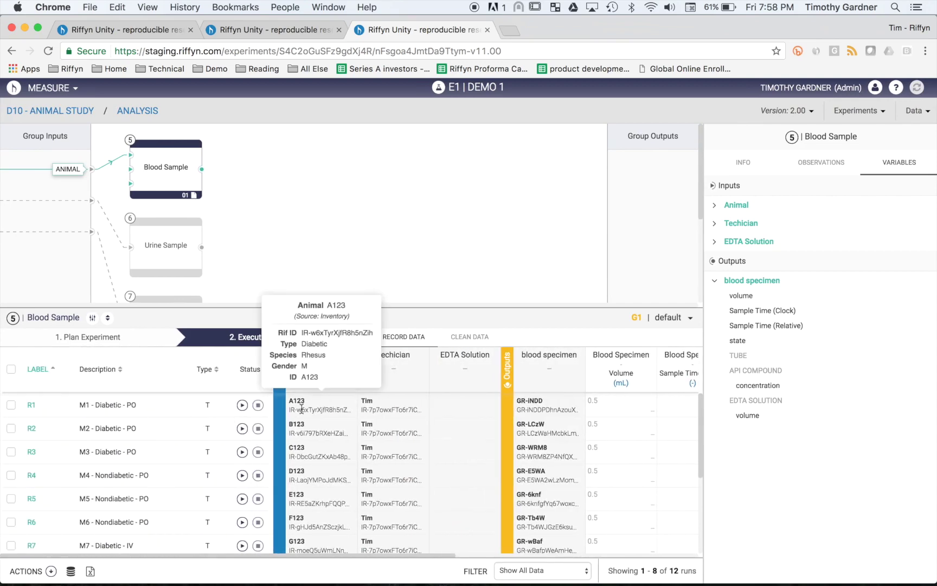
scroll(298, 420, right, 10)
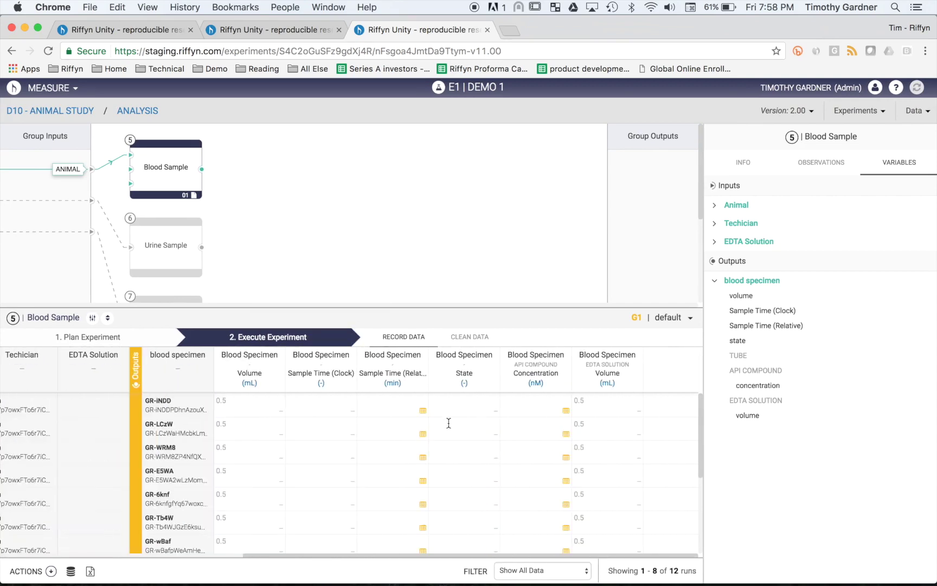
click(422, 411)
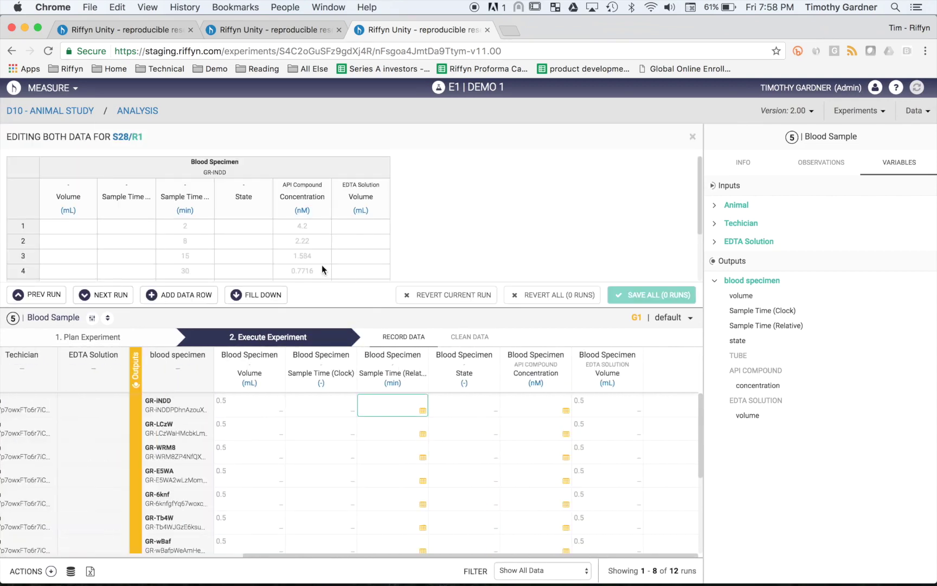
click(419, 437)
click(417, 460)
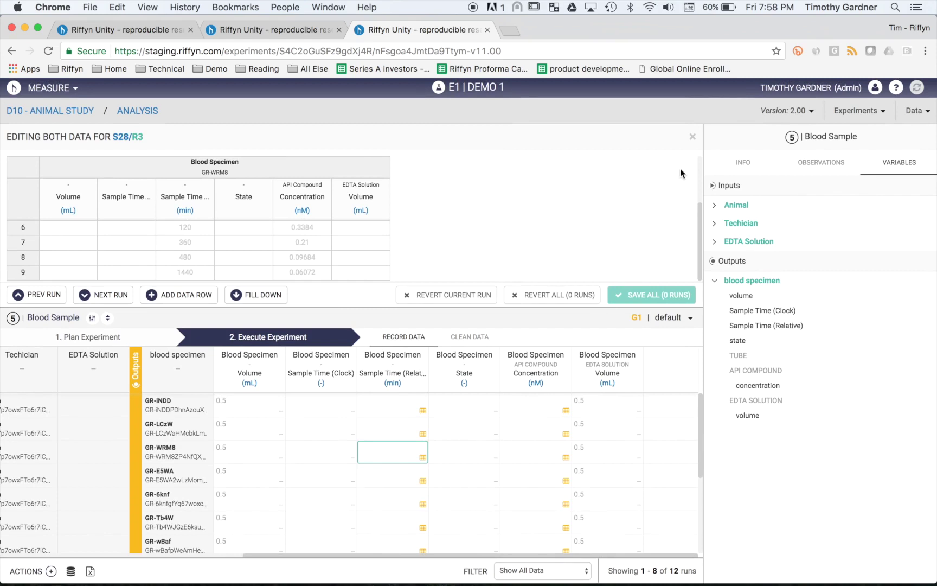
click(692, 137)
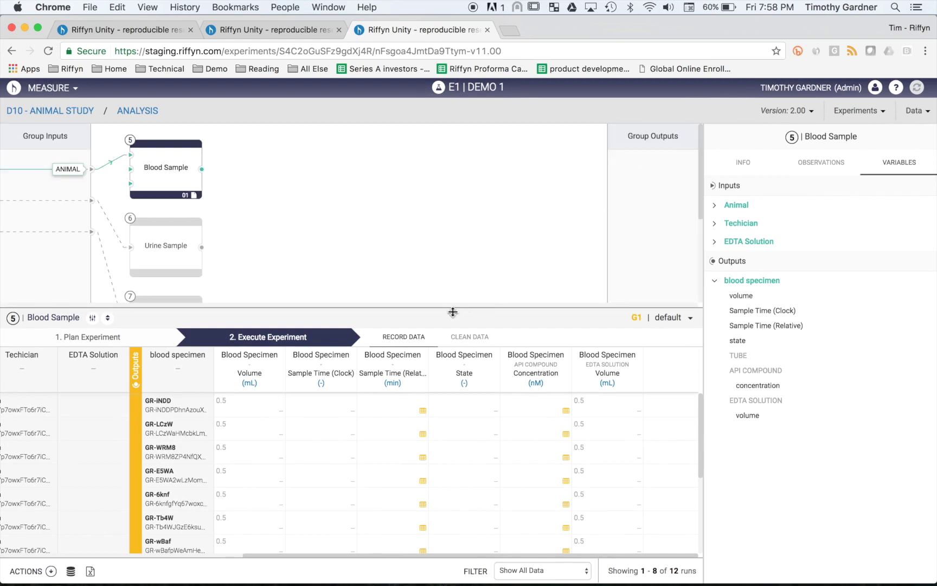
Open a data analysis plot from the Blood Sample clean data, with Sample Time (Relative) on X and API compound concentration on Y.
click(468, 337)
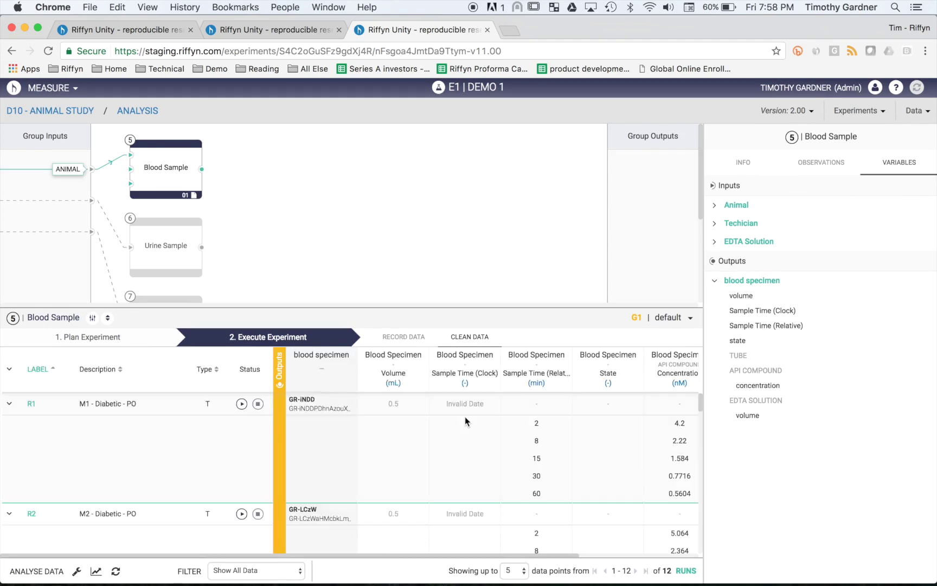
click(527, 460)
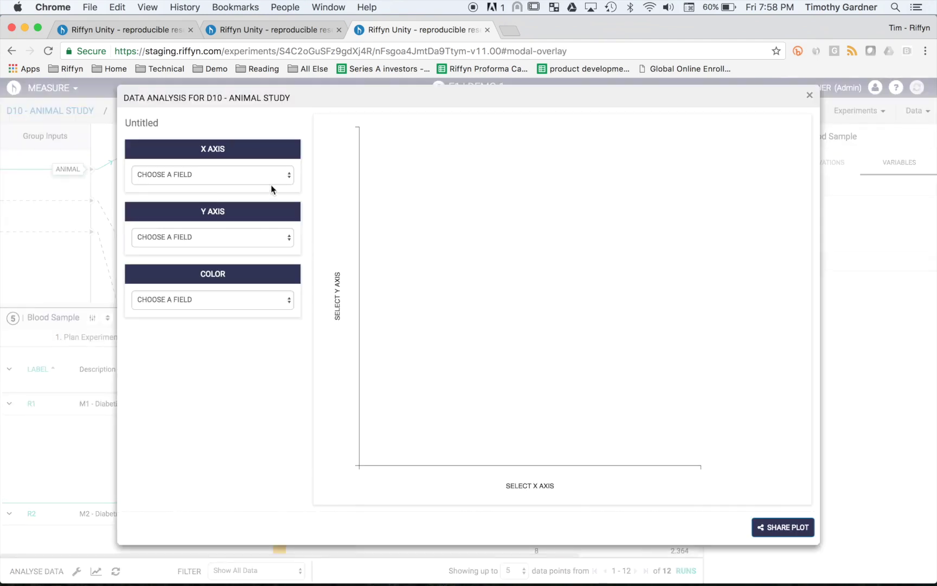
click(272, 177)
click(272, 388)
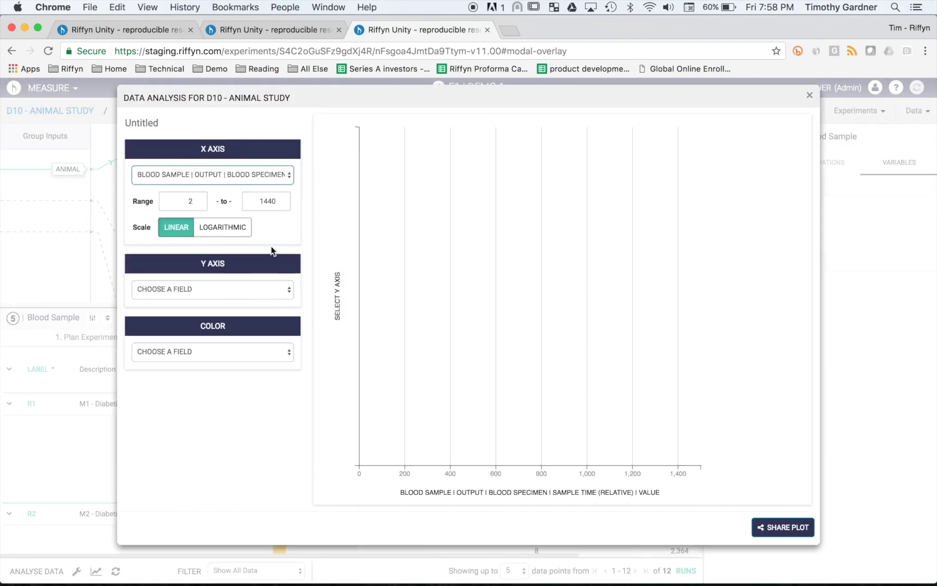
click(254, 293)
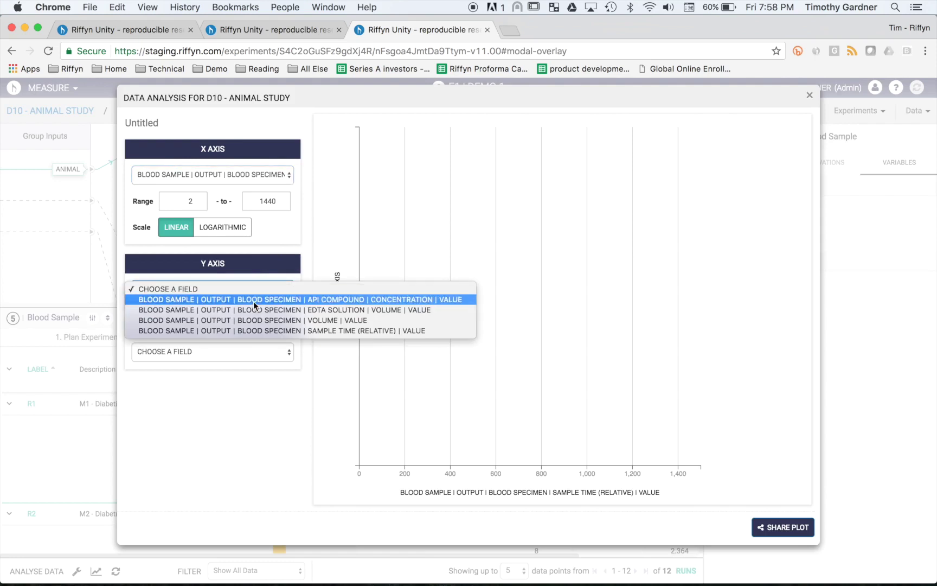
click(253, 301)
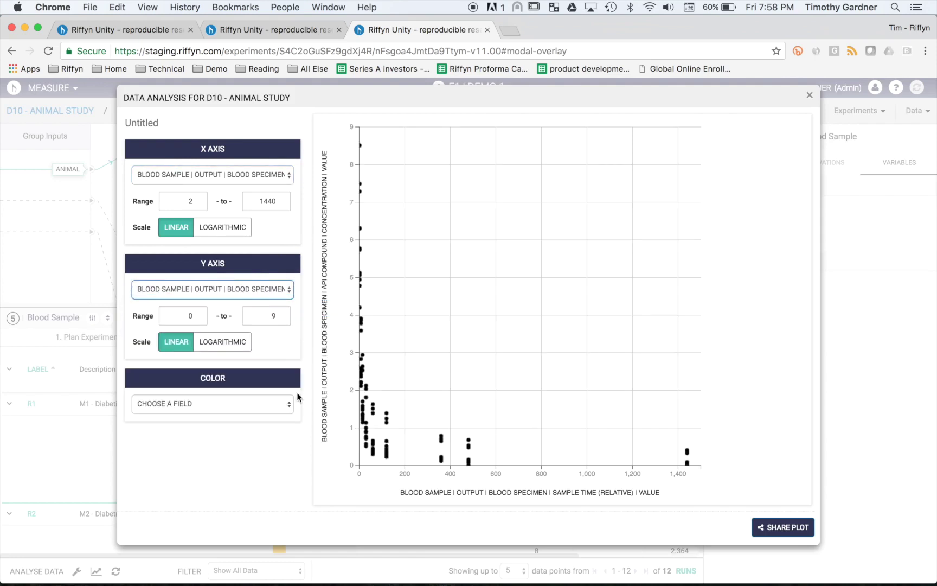
Set the plot's Y axis to a logarithmic scale, color the points by Blood Sample run description, and close the plot.
click(247, 347)
click(248, 399)
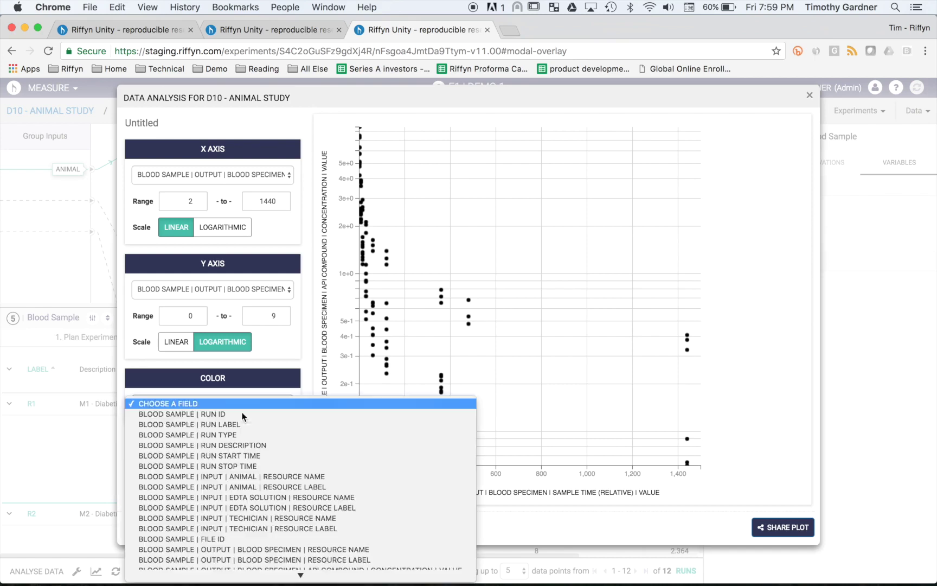
click(234, 444)
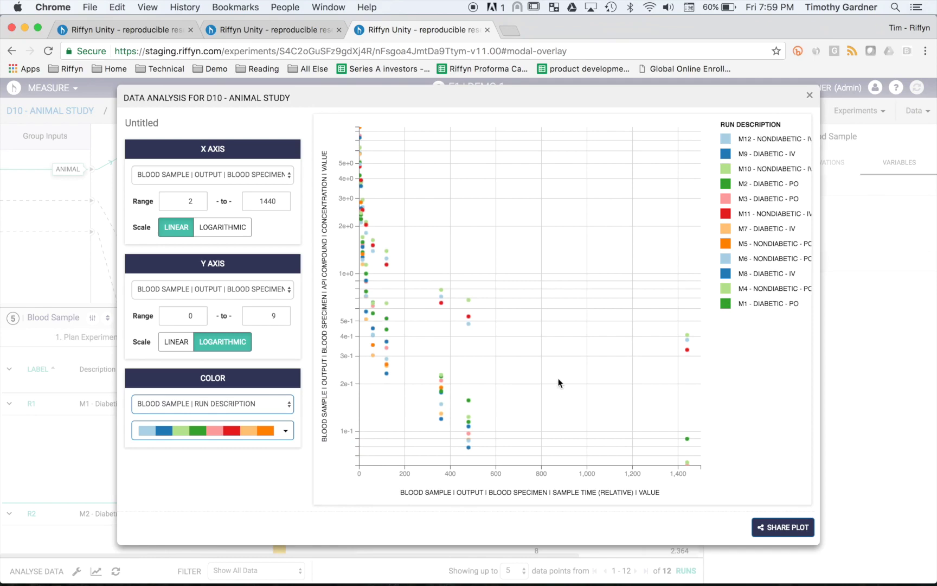
click(810, 97)
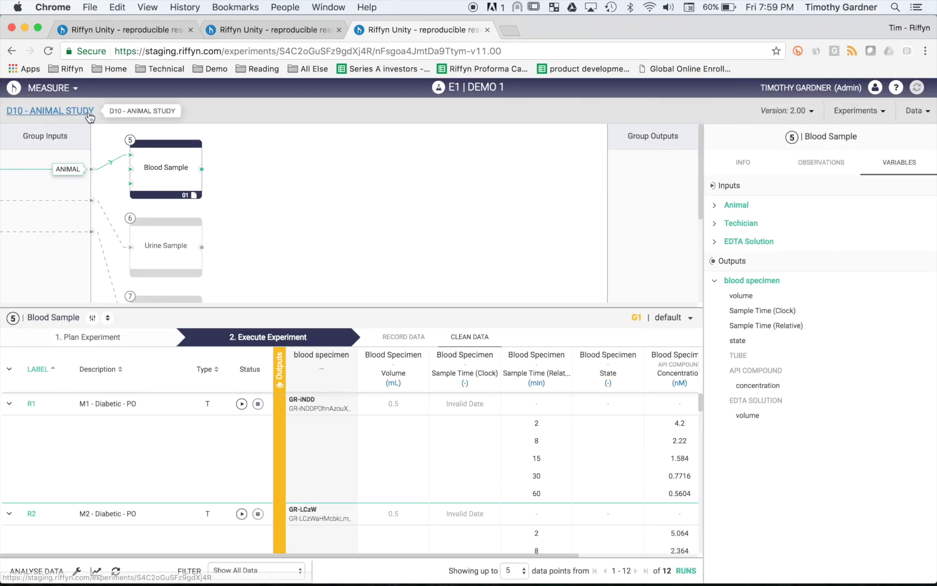
Return to the top level of D10 - Animal Study, export the experiment's data as "example data" CSV and download the file.
click(51, 110)
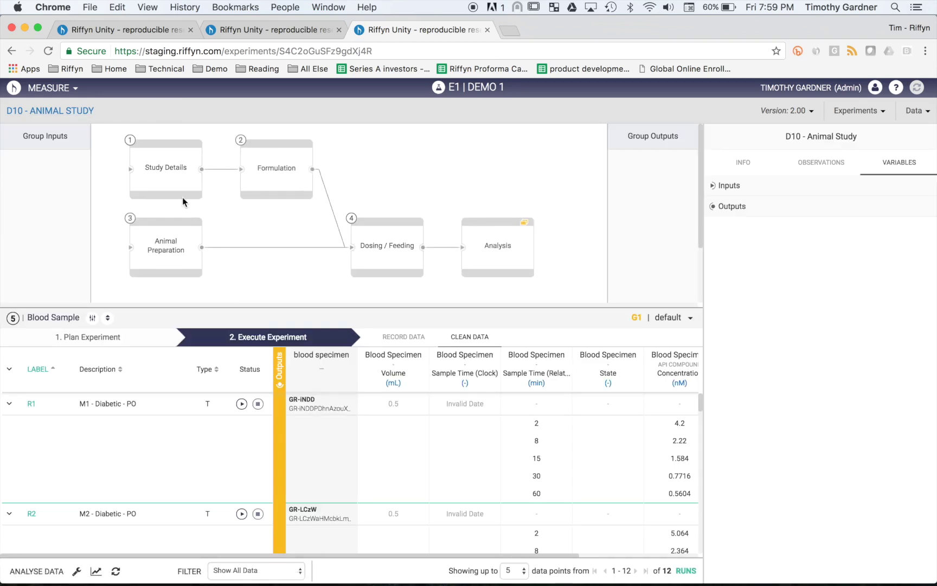
click(74, 93)
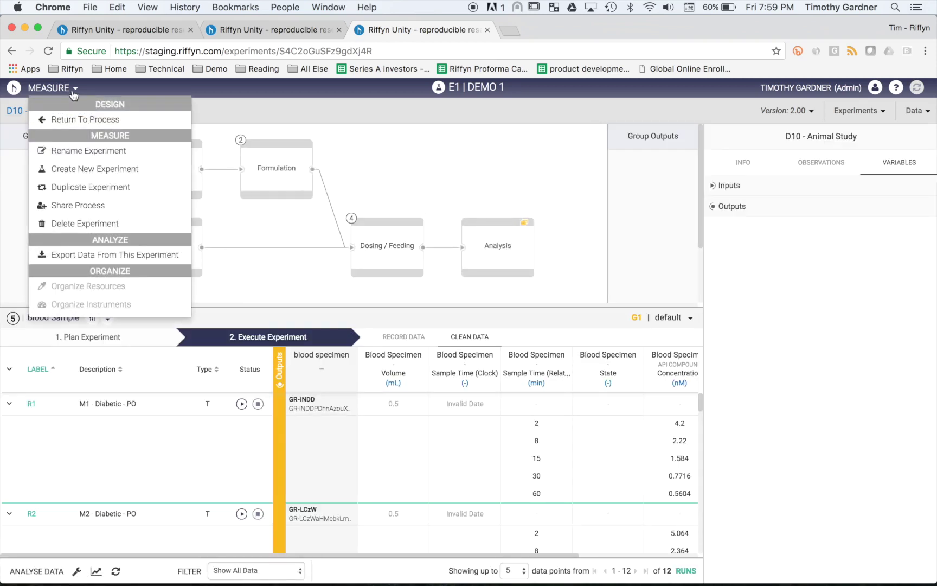
click(90, 255)
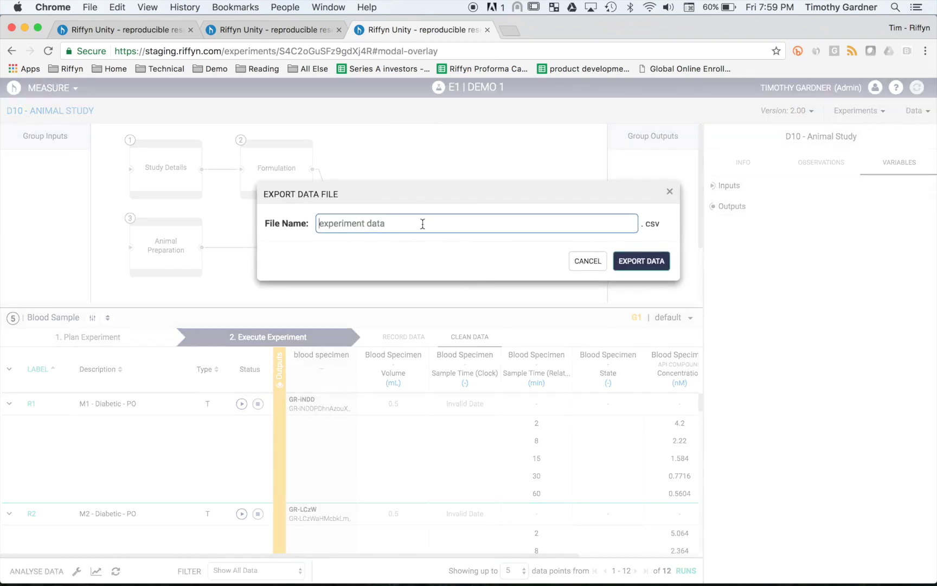
text(example data)
click(652, 265)
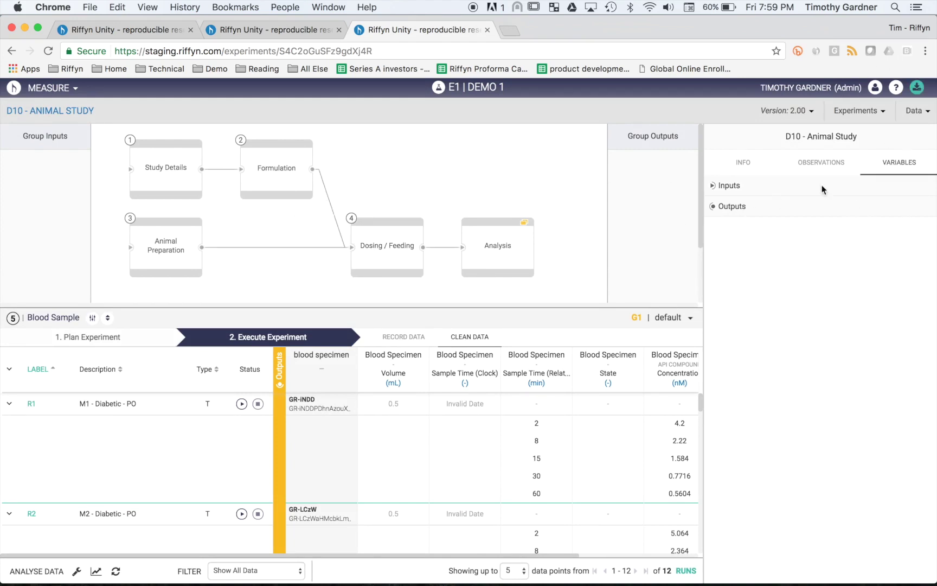
click(917, 91)
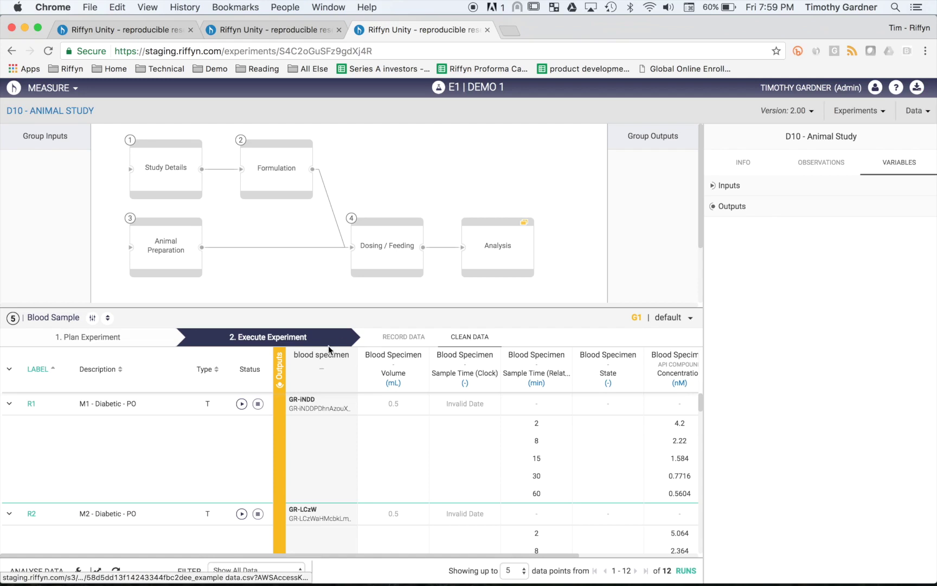
Switch to JMP with the downloaded example data file, widen the column list, examine its columns and rows, and close the table.
click(98, 570)
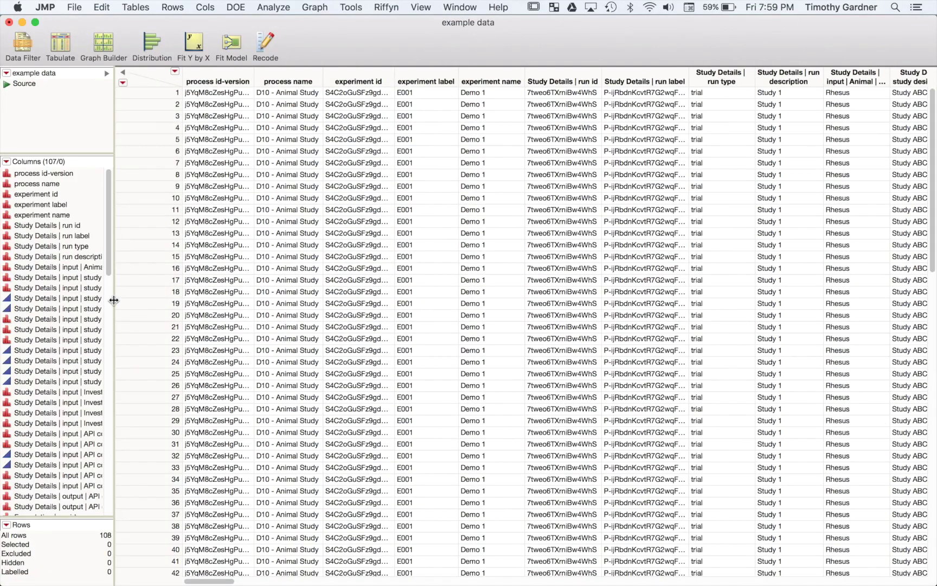
drag(157, 298, 247, 296)
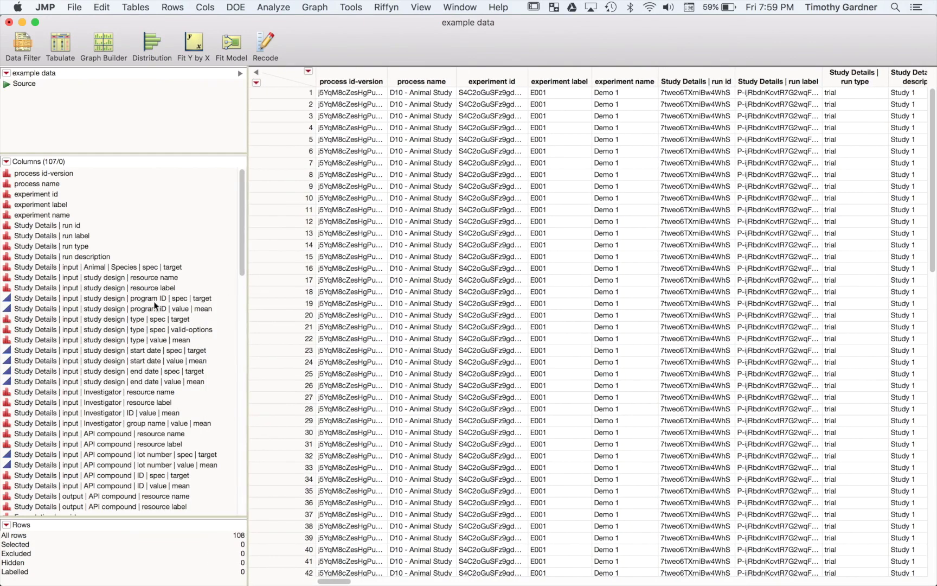
scroll(117, 448, down, 10)
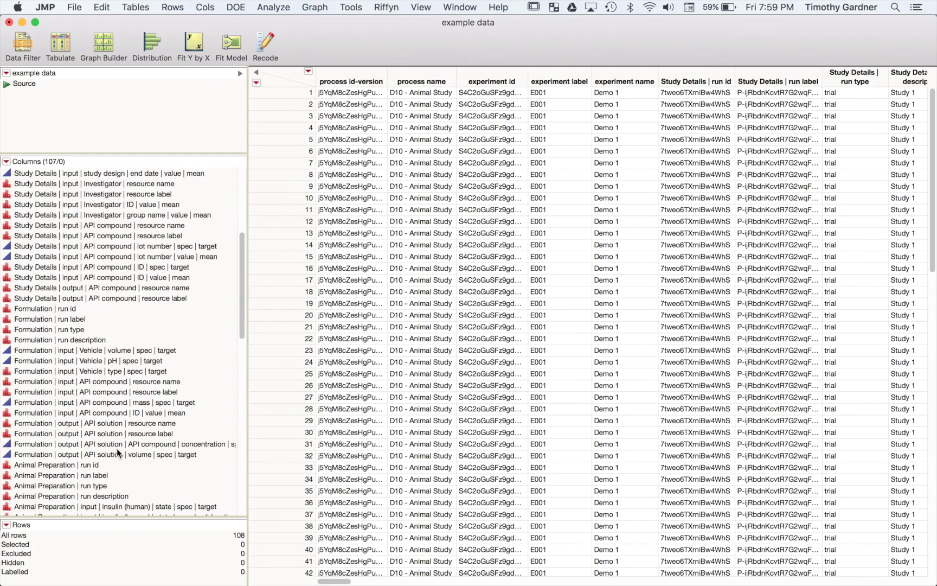
scroll(141, 273, up, 10)
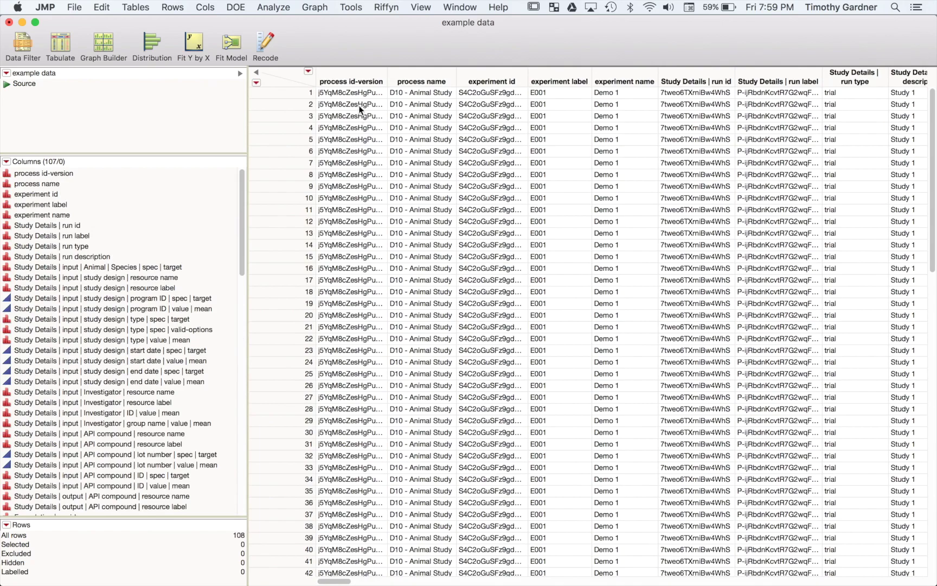
scroll(517, 253, right, 15)
scroll(517, 254, left, 15)
scroll(517, 254, down, 15)
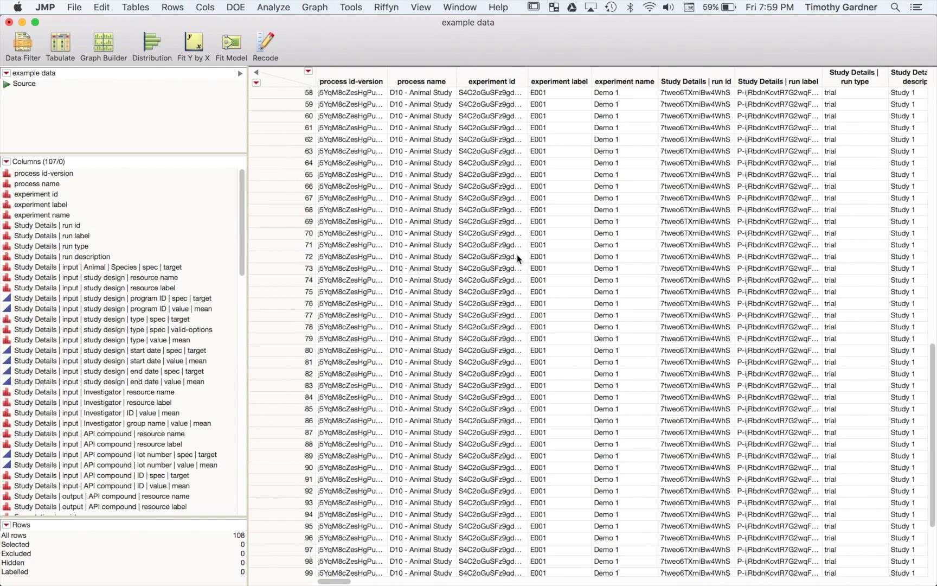
click(8, 23)
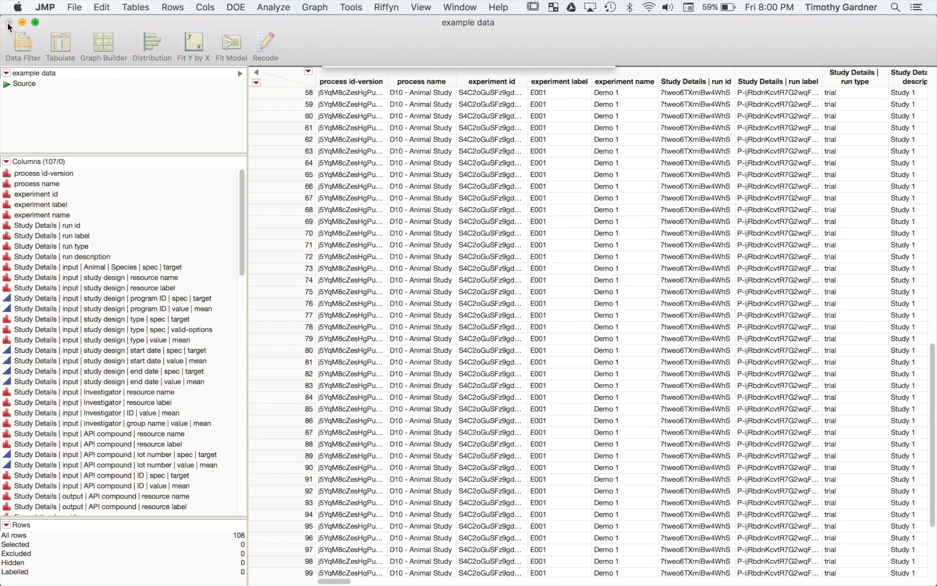
click(412, 133)
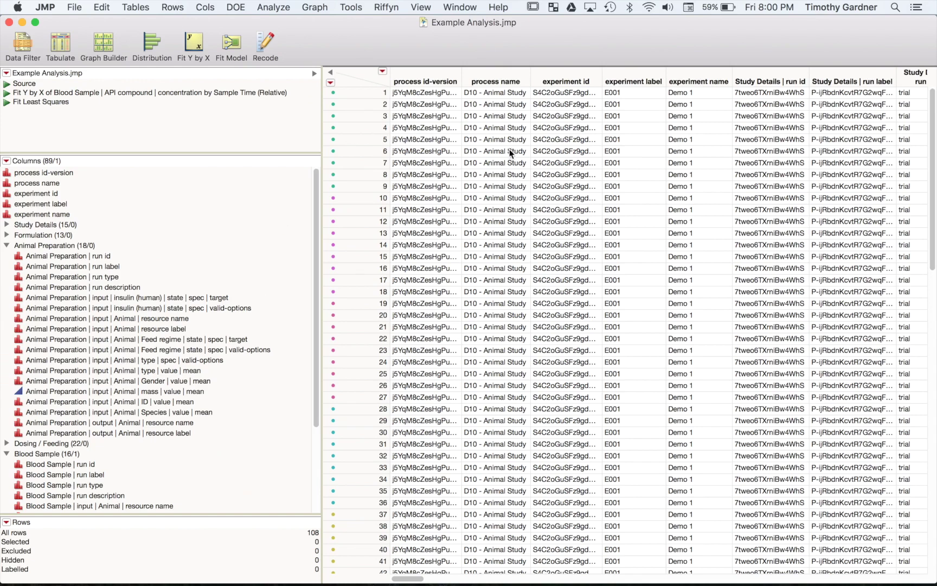
Run the saved Fit Y by X and Fit Least Squares analyses in Example Analysis.jmp, examining the concentration curves and leverage plots.
click(7, 94)
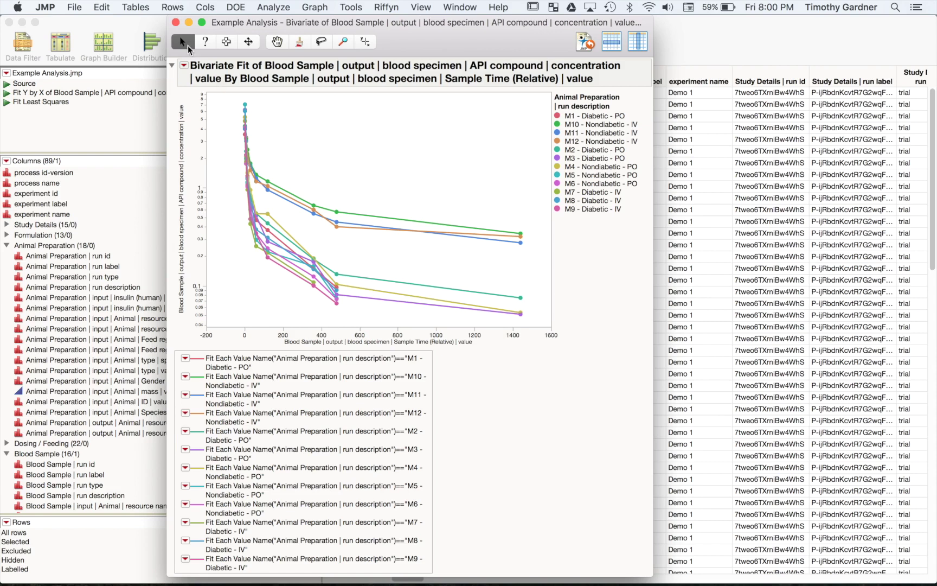
click(174, 22)
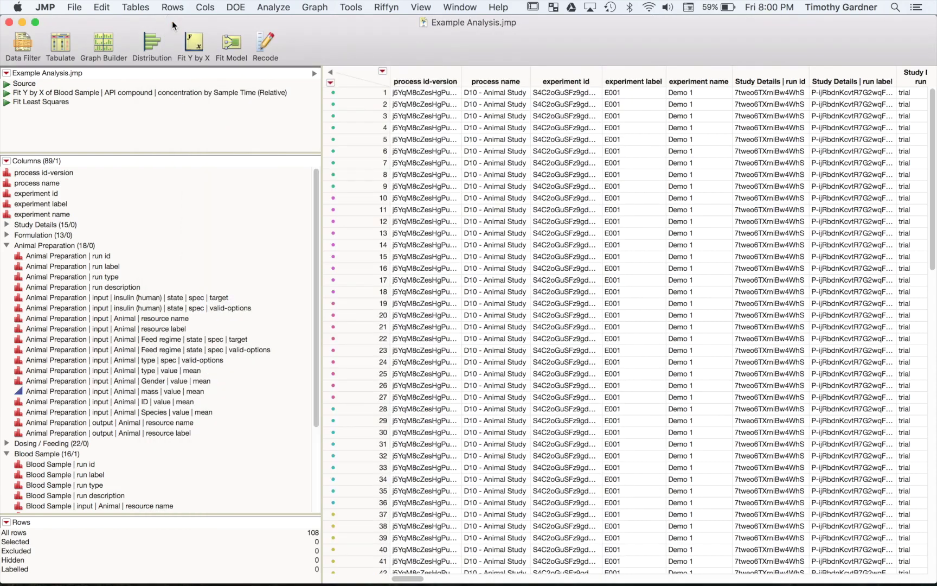
click(8, 108)
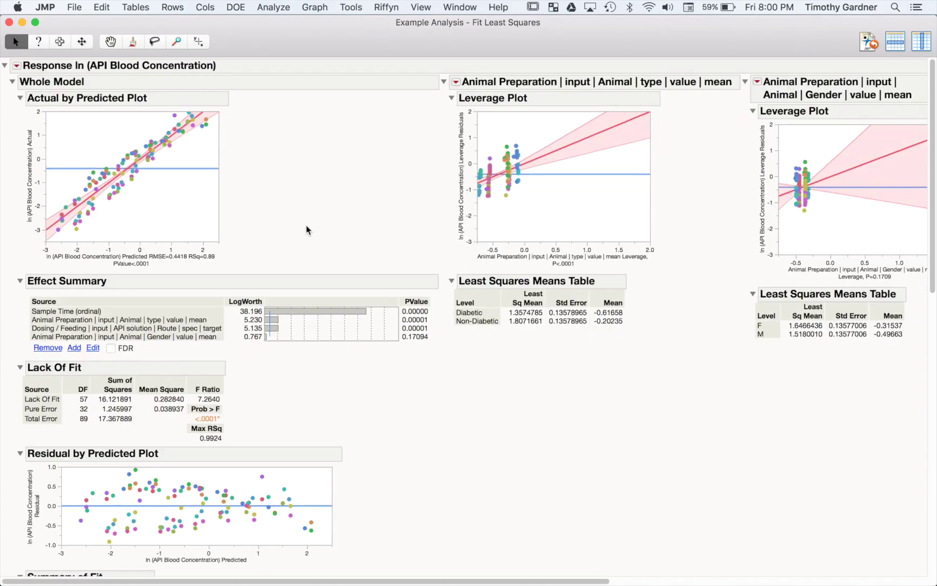
scroll(306, 224, right, 10)
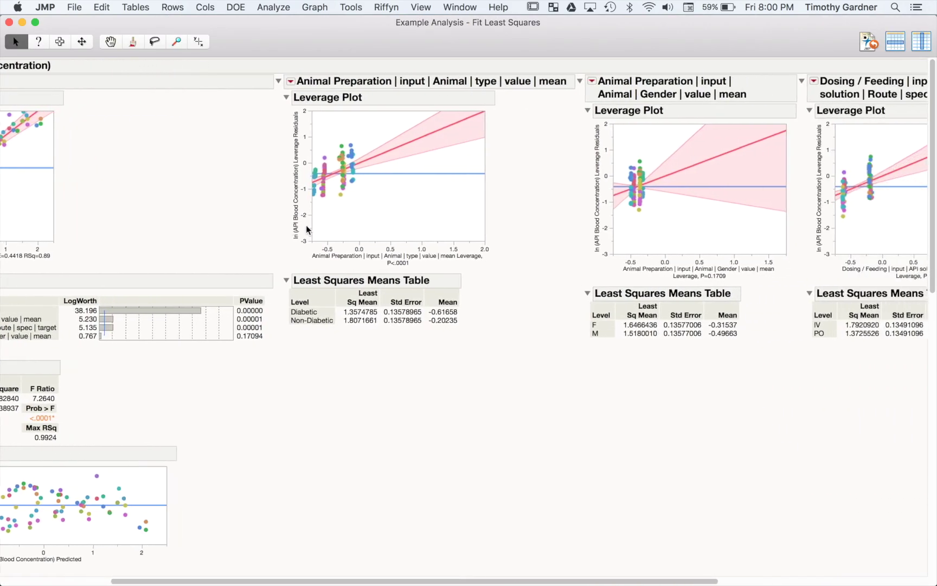
scroll(306, 224, right, 5)
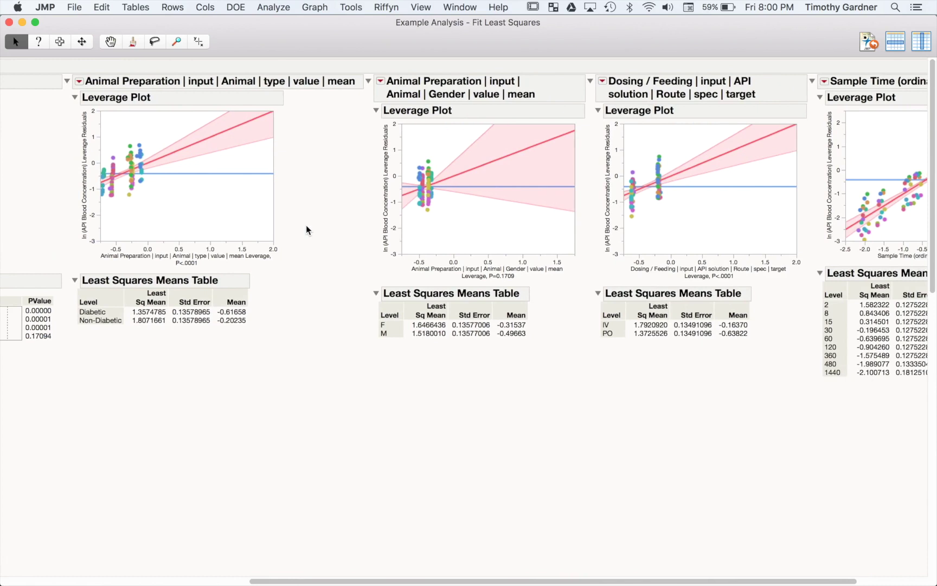
scroll(306, 224, right, 2)
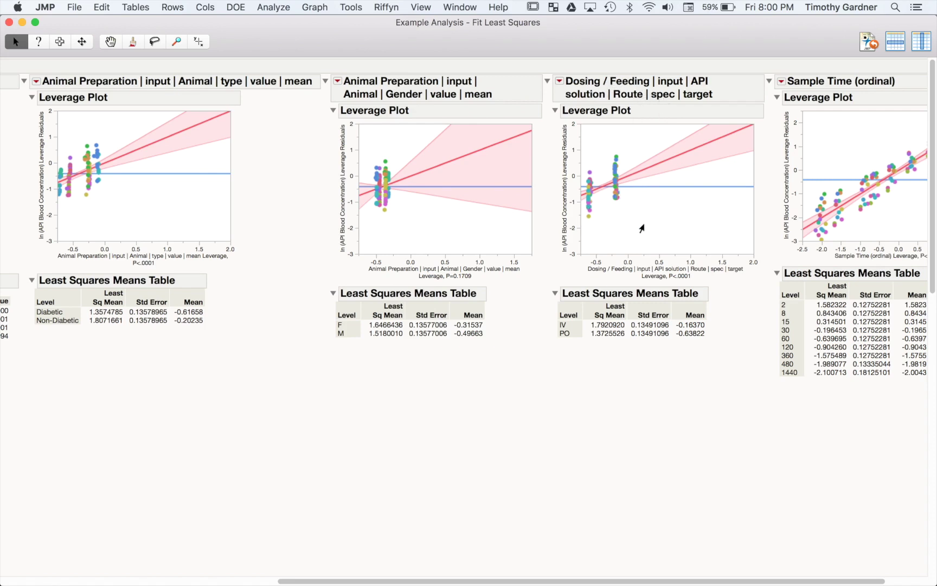
scroll(715, 387, right, 4)
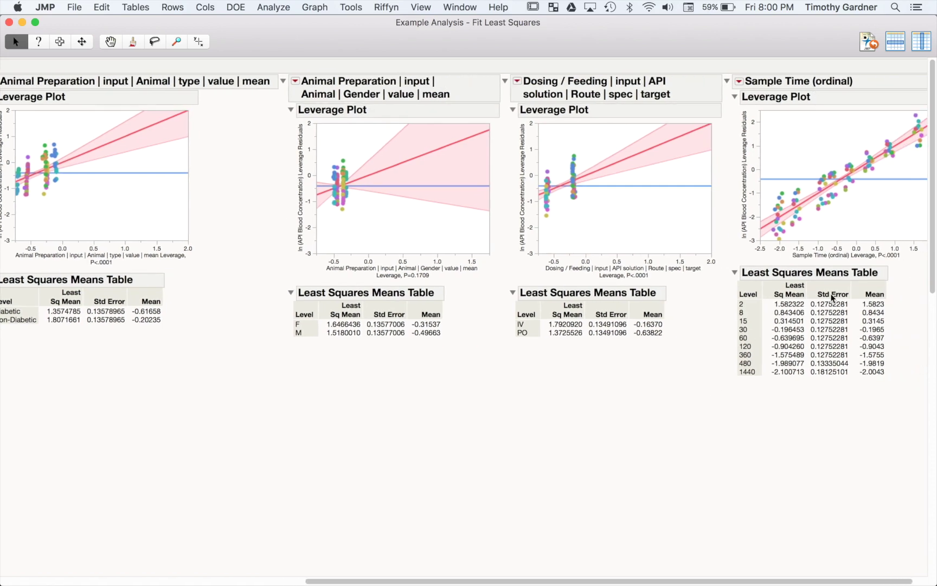
scroll(577, 476, left, 4)
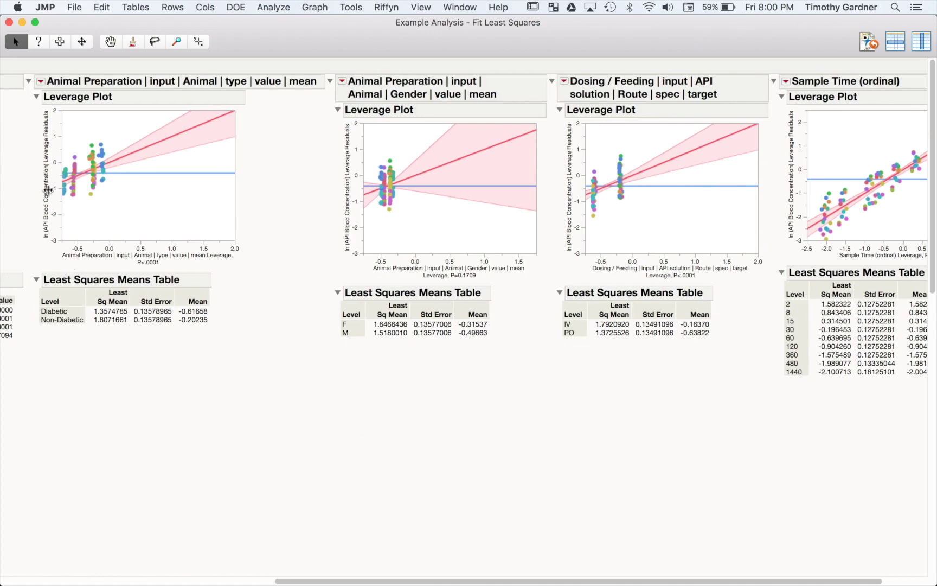
click(9, 23)
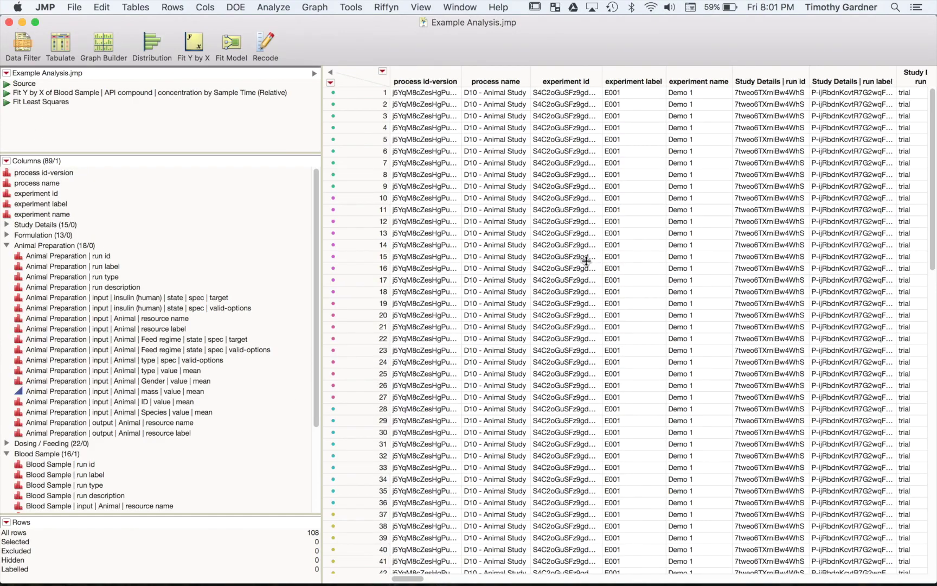
scroll(583, 263, right, 5)
scroll(585, 261, left, 5)
scroll(587, 261, left, 3)
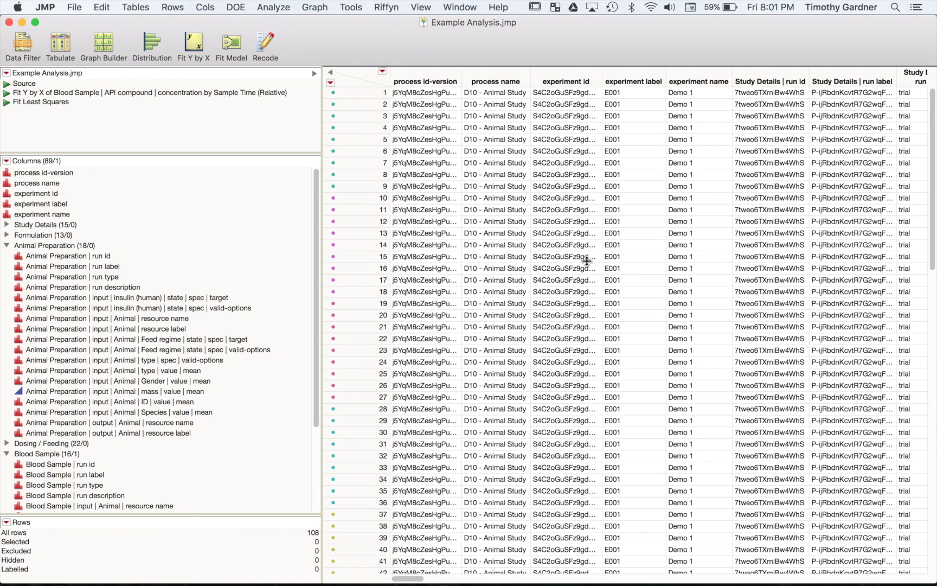